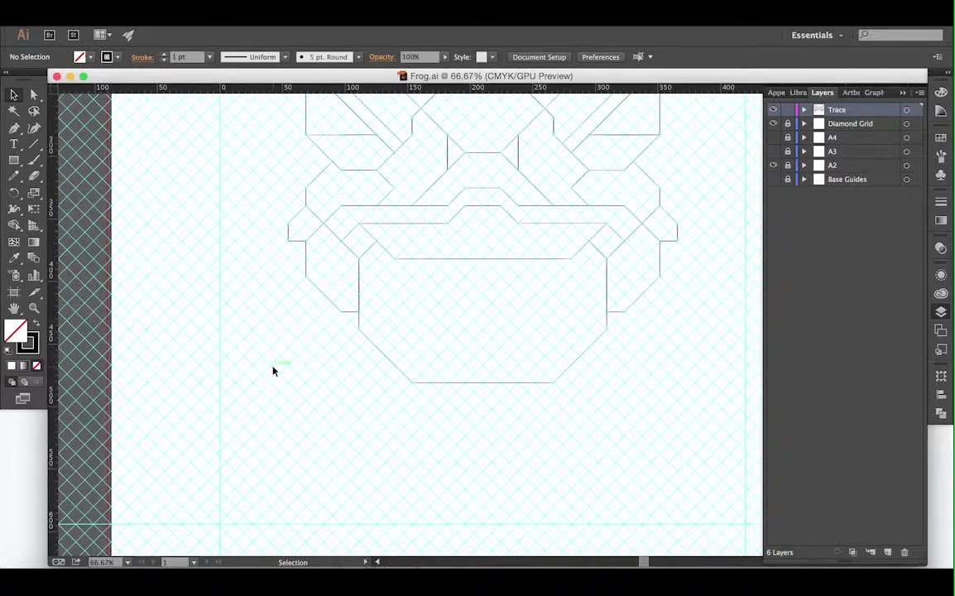
# Step: Trace and close the angular left upper front-leg outline on the diamond grid
pyautogui.click(410, 258)
pyautogui.click(488, 337)
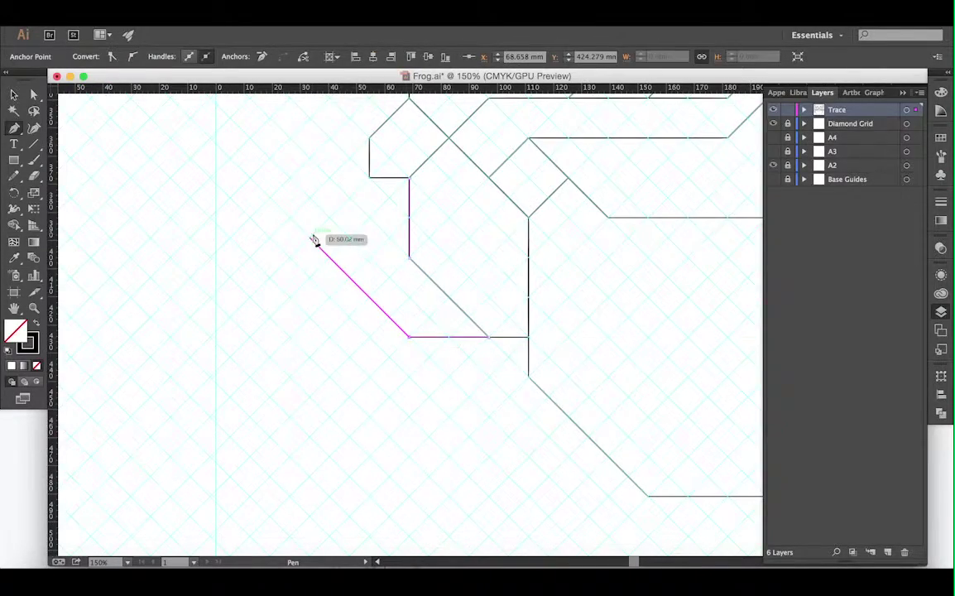
pyautogui.click(291, 219)
pyautogui.click(250, 217)
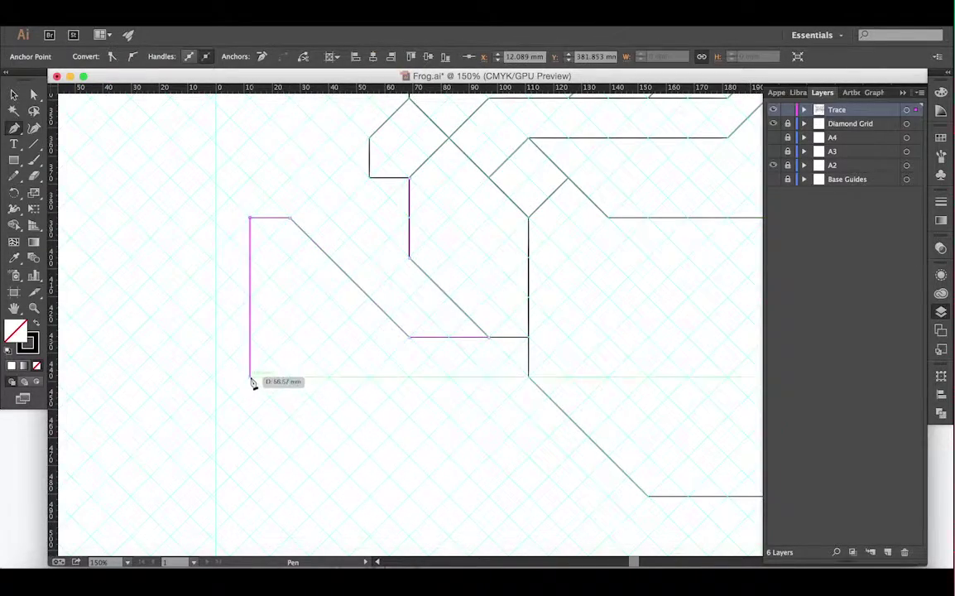
pyautogui.click(290, 416)
pyautogui.click(290, 455)
pyautogui.click(211, 377)
pyautogui.click(211, 217)
pyautogui.click(250, 178)
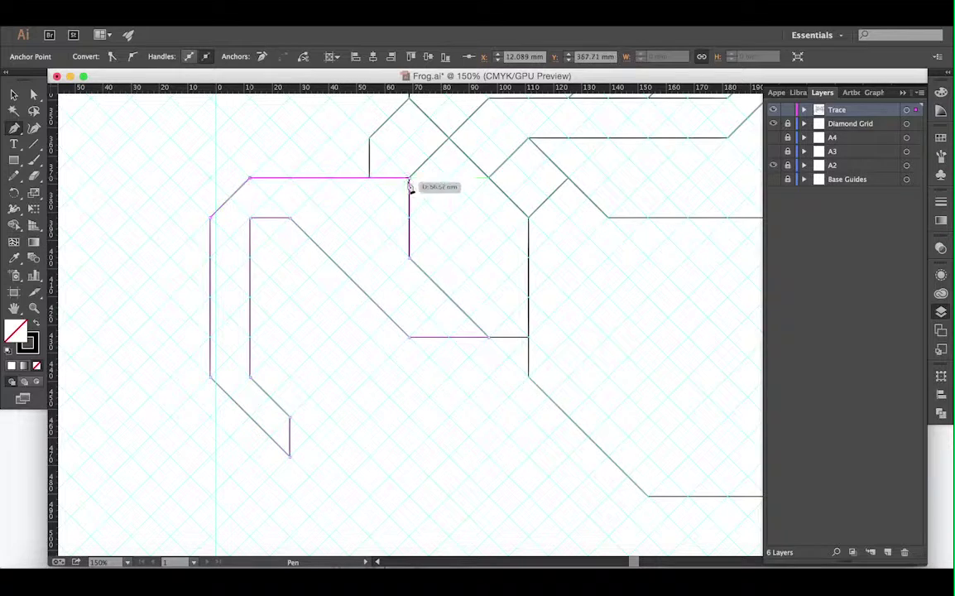
pyautogui.click(409, 178)
# Step: Trace the angular right upper front-leg outline, then check the whole artboard
pyautogui.keyDown('super'); pyautogui.click(281, 153); pyautogui.keyUp('super')
pyautogui.hscroll(10, 385, 207)
pyautogui.click(384, 198)
pyautogui.click(384, 278)
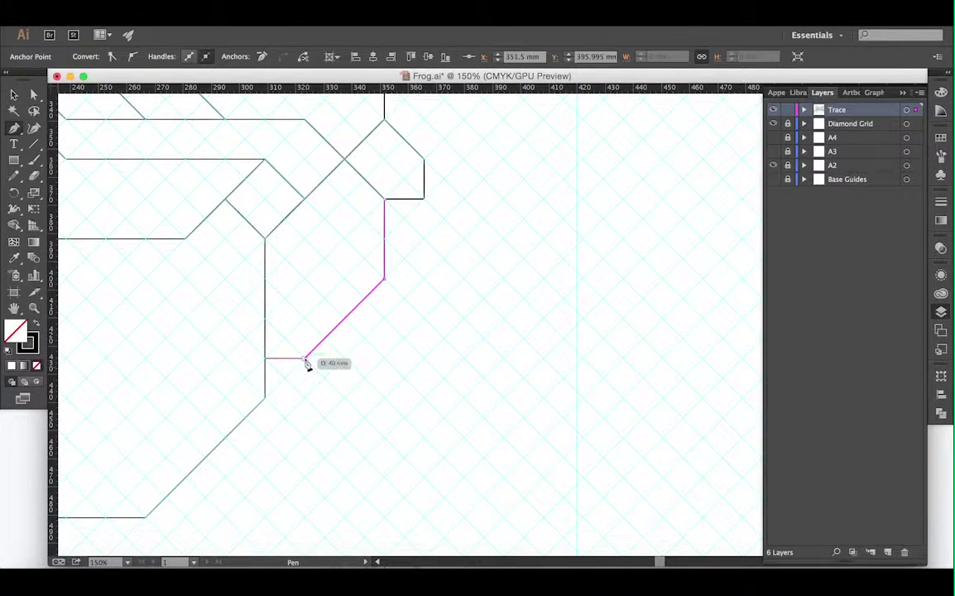
pyautogui.click(305, 359)
pyautogui.click(384, 358)
pyautogui.click(503, 238)
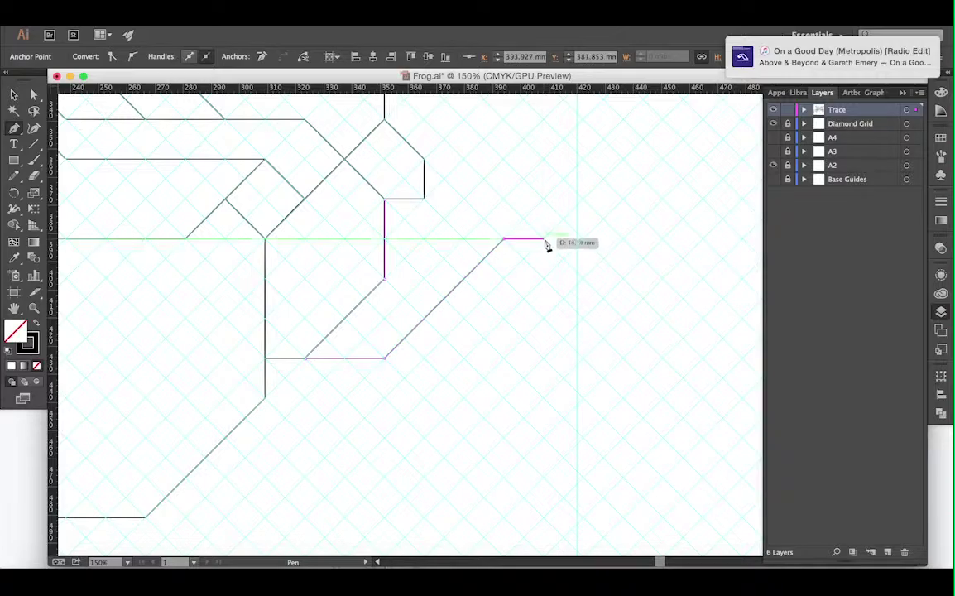
pyautogui.click(544, 239)
pyautogui.click(505, 439)
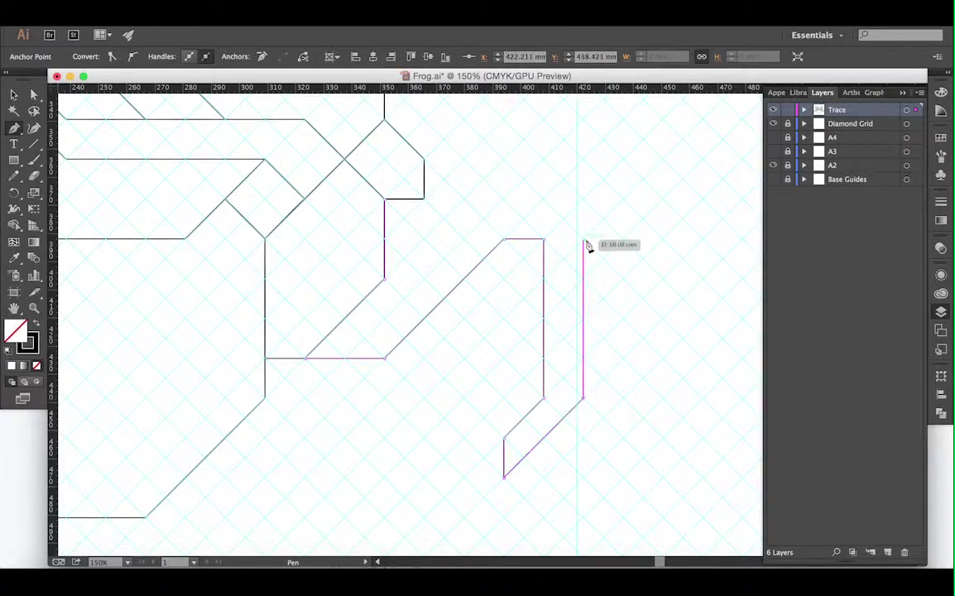
pyautogui.press('super+0')
pyautogui.press('super+1')
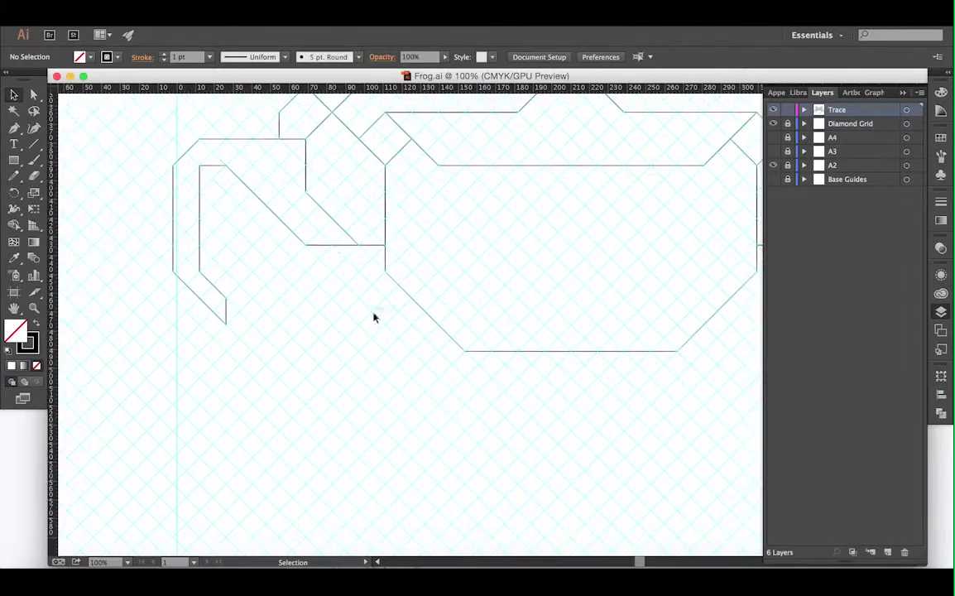
# Step: Draw a short extra arm-section path and deselect it
pyautogui.press('p')
pyautogui.click(307, 246)
pyautogui.hscroll(5, 307, 249)
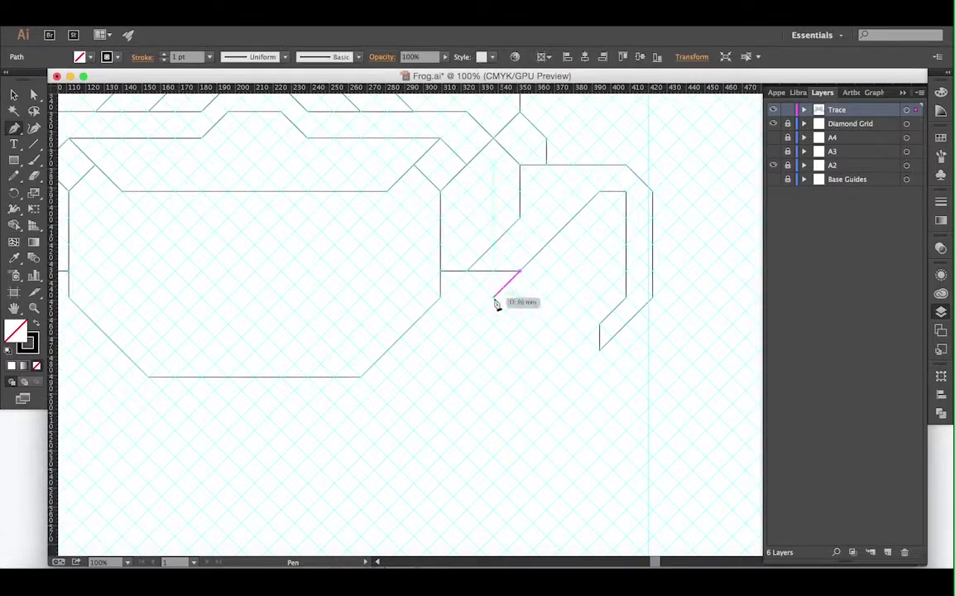
pyautogui.press('v')
pyautogui.click(514, 377)
pyautogui.hscroll(-3, 514, 378)
pyautogui.hscroll(-5, 514, 377)
# Step: Trace and close the left diagonal lower-leg outline from the arm corner down to the foot
pyautogui.press('p')
pyautogui.click(261, 153)
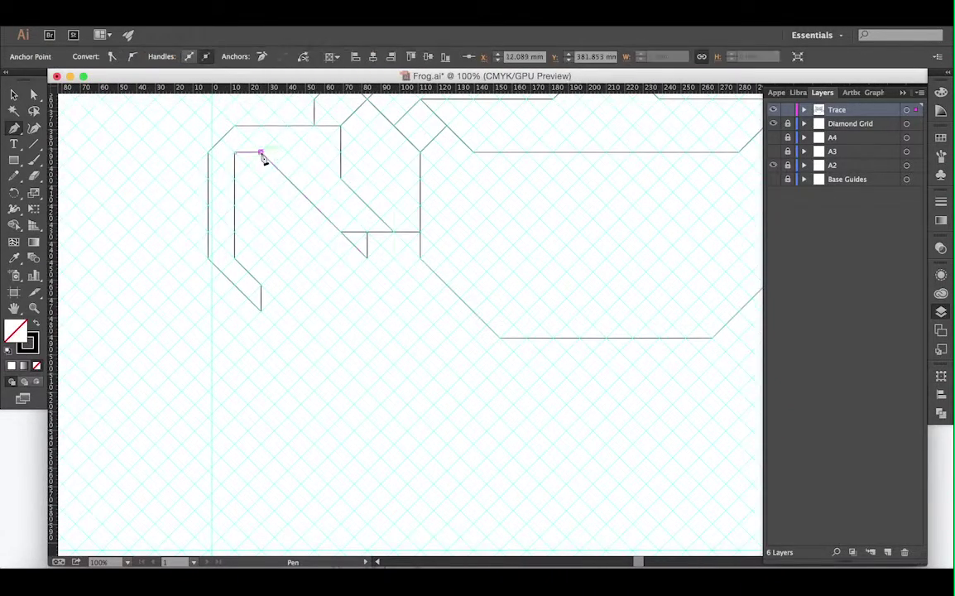
pyautogui.click(394, 287)
pyautogui.click(394, 337)
pyautogui.click(501, 446)
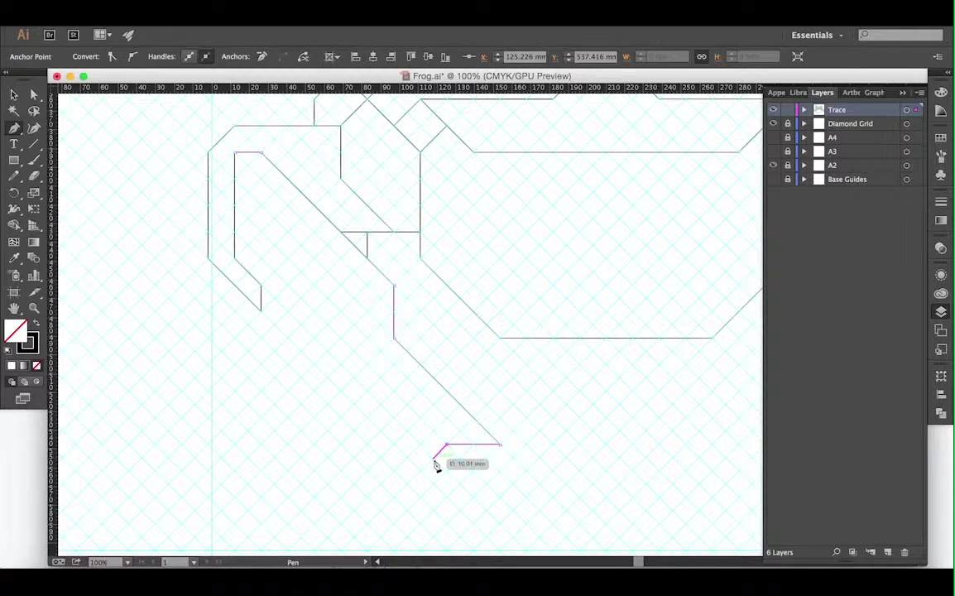
pyautogui.click(436, 465)
pyautogui.click(266, 316)
pyautogui.click(241, 149)
pyautogui.press('v')
# Step: Quit the music player, then trace and close the right diagonal lower-leg outline to the foot
pyautogui.rightClick(710, 552)
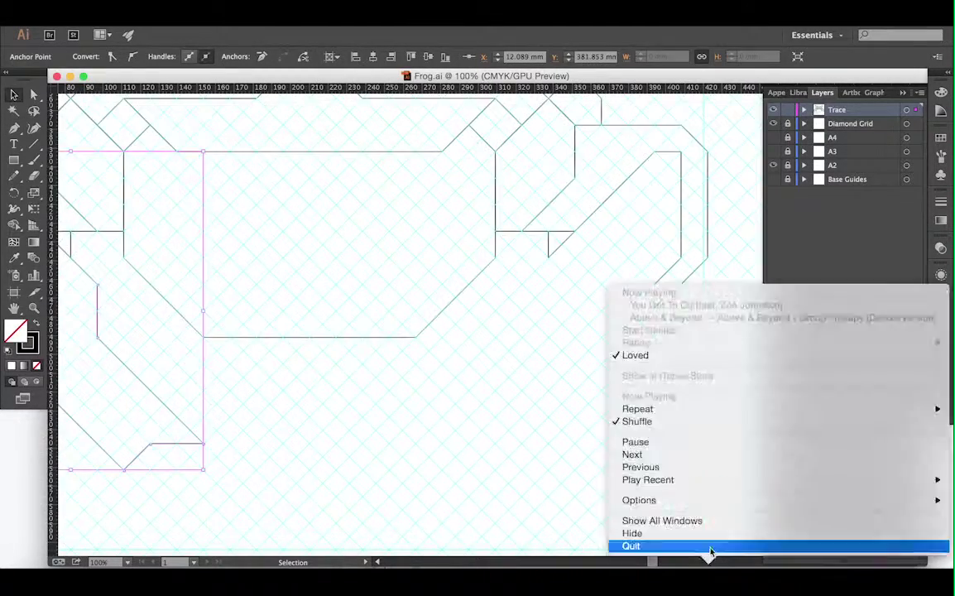
pyautogui.click(626, 175)
pyautogui.click(653, 281)
pyautogui.click(626, 306)
pyautogui.click(627, 333)
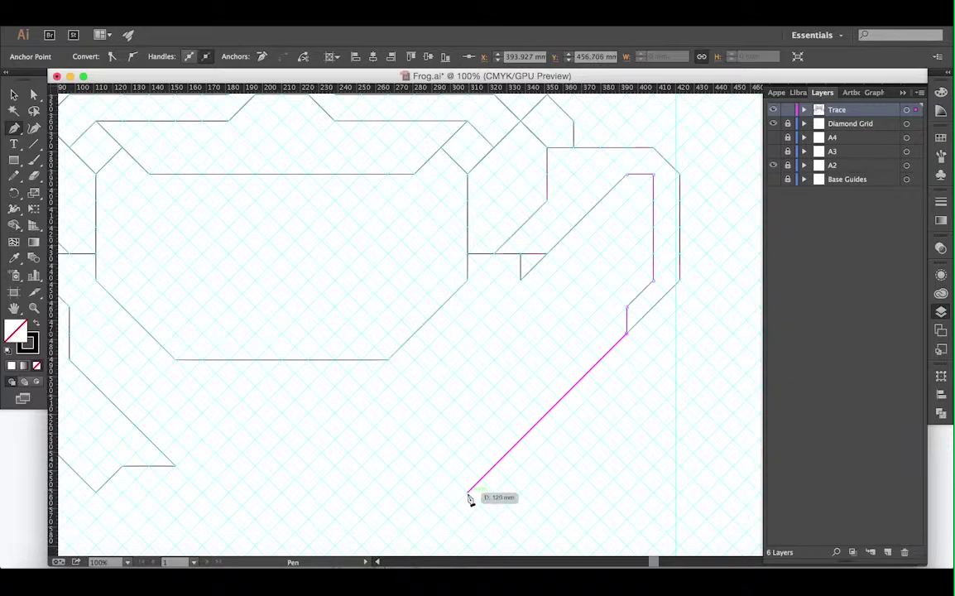
pyautogui.click(468, 492)
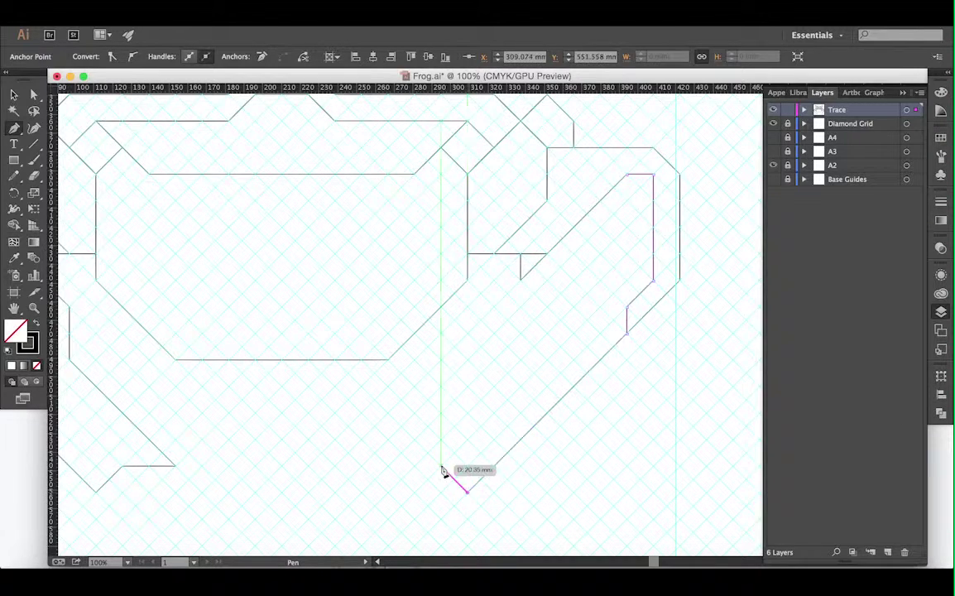
pyautogui.hscroll(-5, 579, 315)
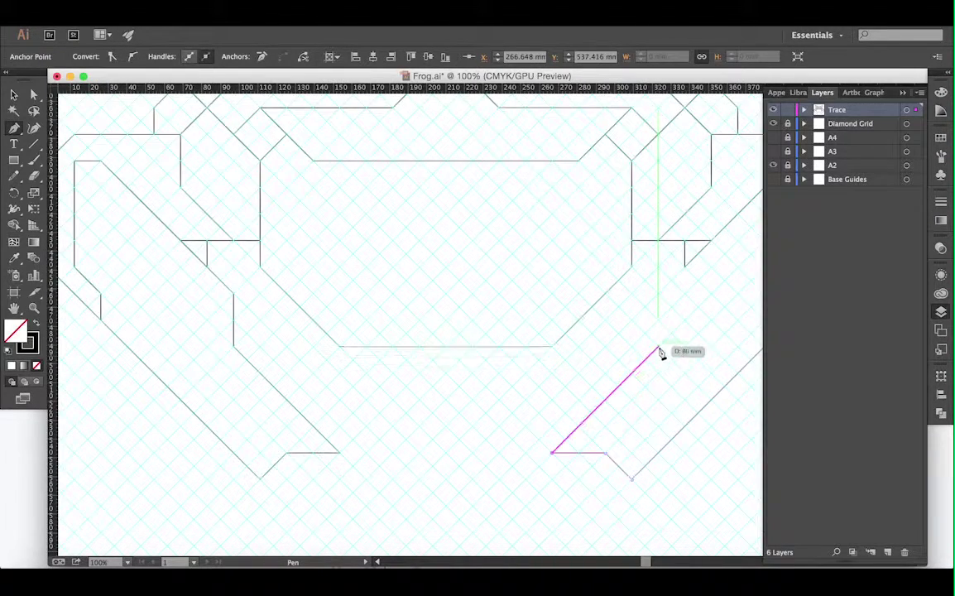
pyautogui.click(657, 349)
pyautogui.click(658, 296)
pyautogui.hscroll(2, 704, 248)
pyautogui.click(732, 196)
# Step: Trace and close the belly outline across the frog's lower body
pyautogui.hotkey('ctrl', '-')
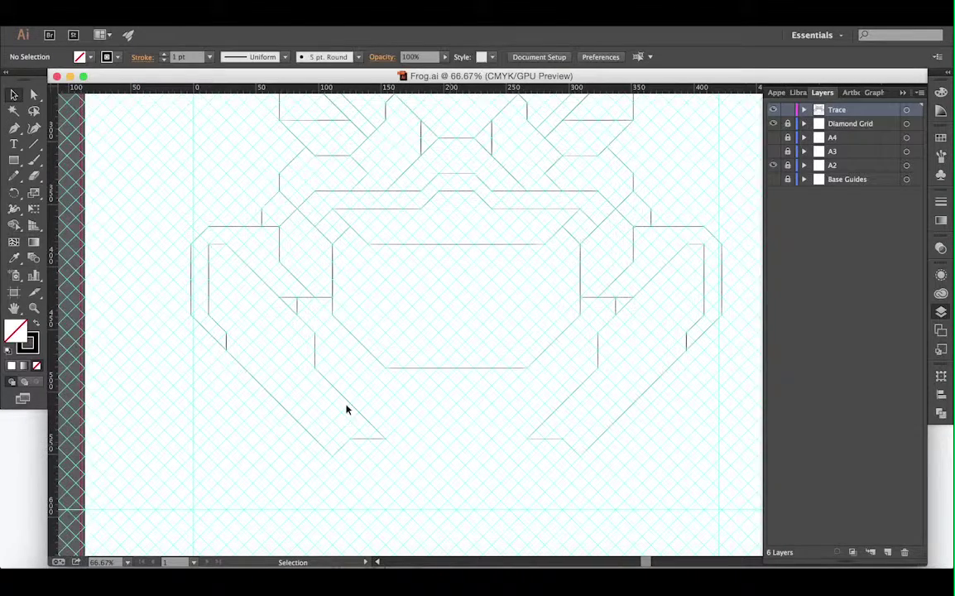
pyautogui.click(297, 297)
pyautogui.click(332, 298)
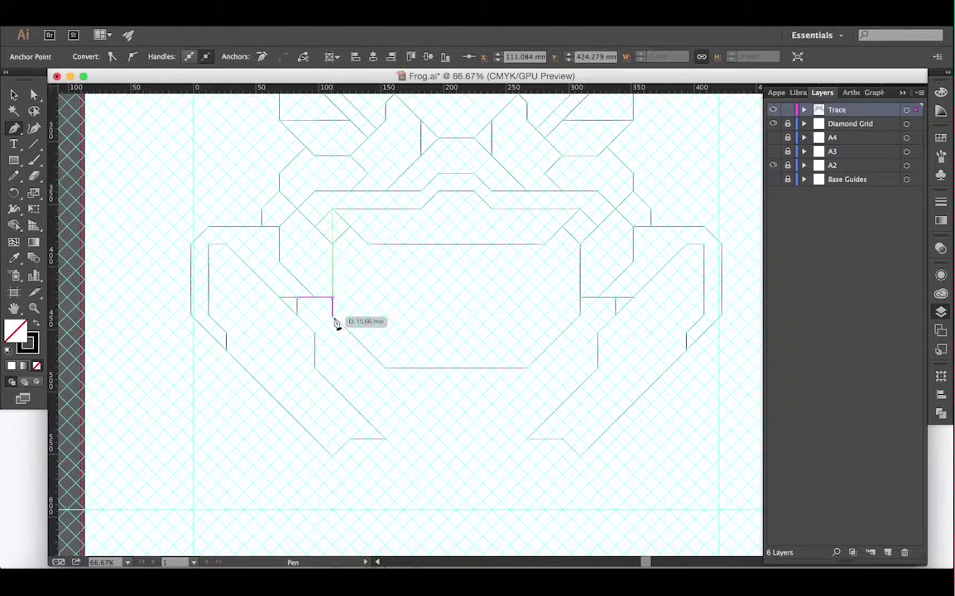
pyautogui.click(527, 368)
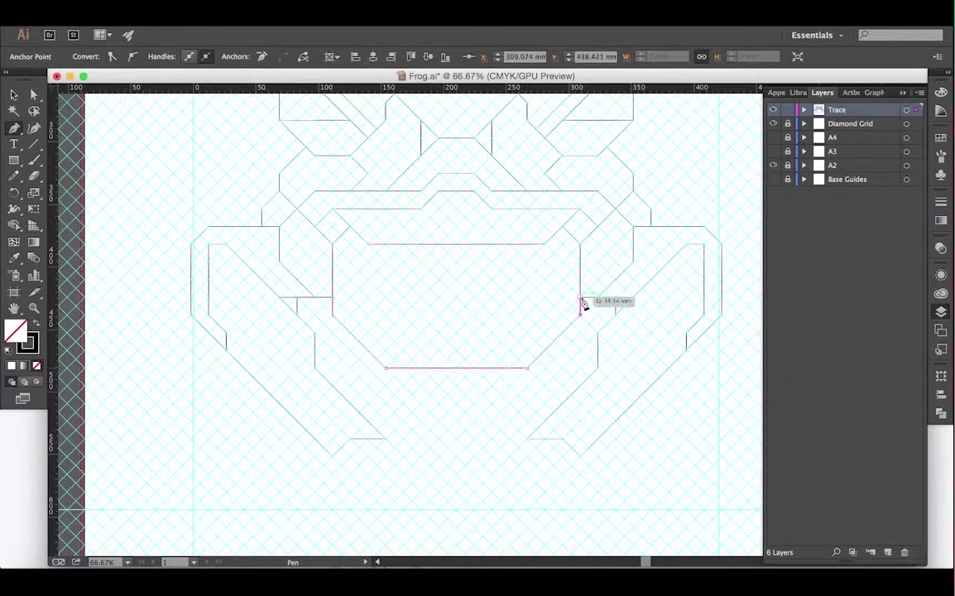
pyautogui.click(598, 351)
pyautogui.click(527, 421)
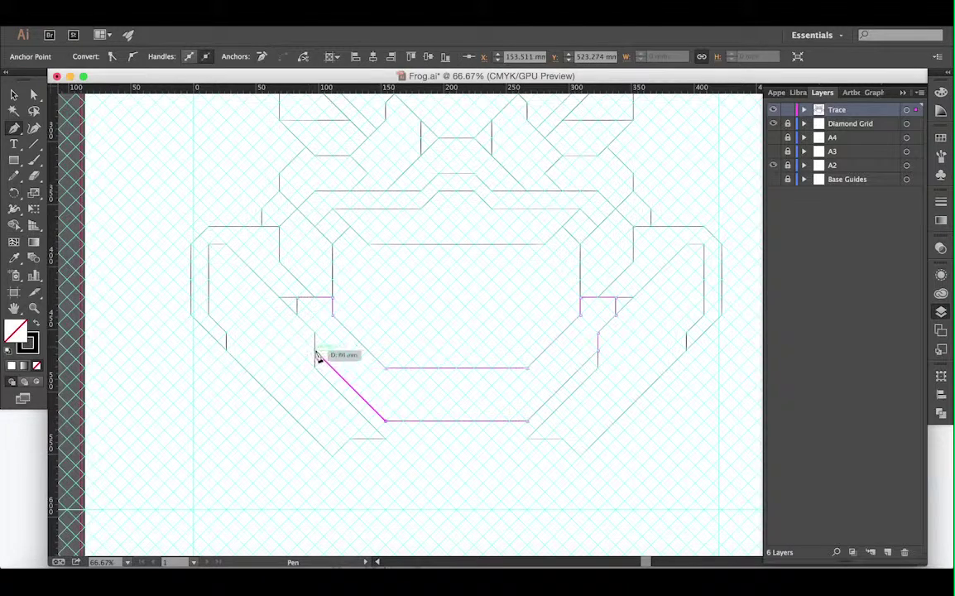
pyautogui.click(299, 304)
pyautogui.press('v')
pyautogui.click(407, 415)
# Step: Draw a diagonal lower belly band path
pyautogui.scroll(-2, 462, 383)
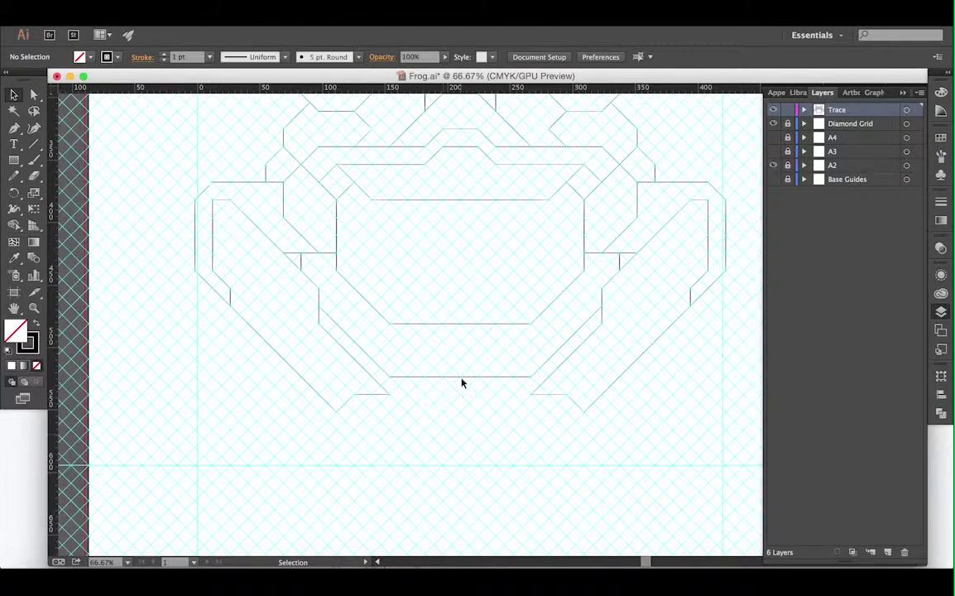
pyautogui.press('p')
pyautogui.click(319, 324)
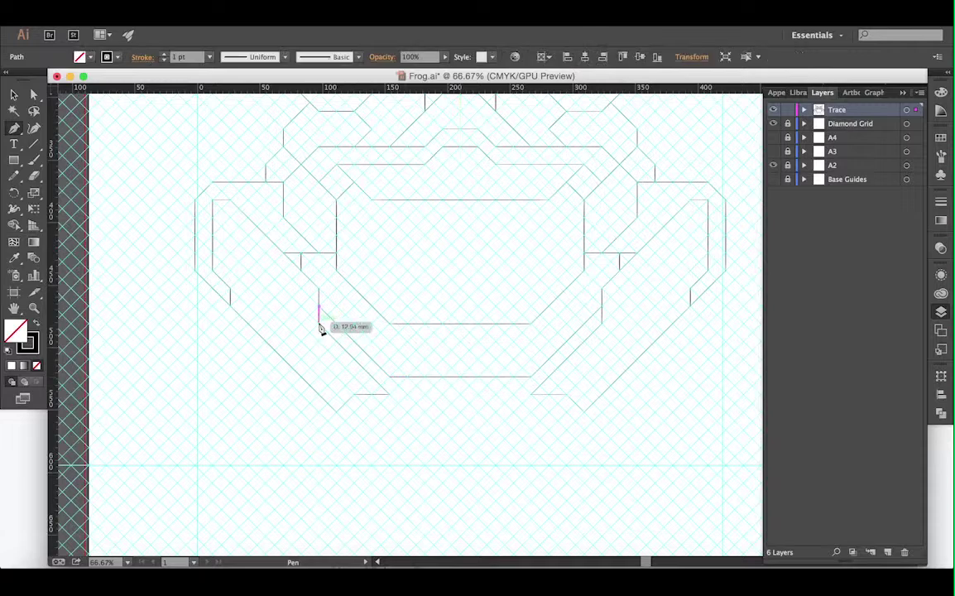
pyautogui.click(406, 412)
pyautogui.click(462, 382)
pyautogui.press('v')
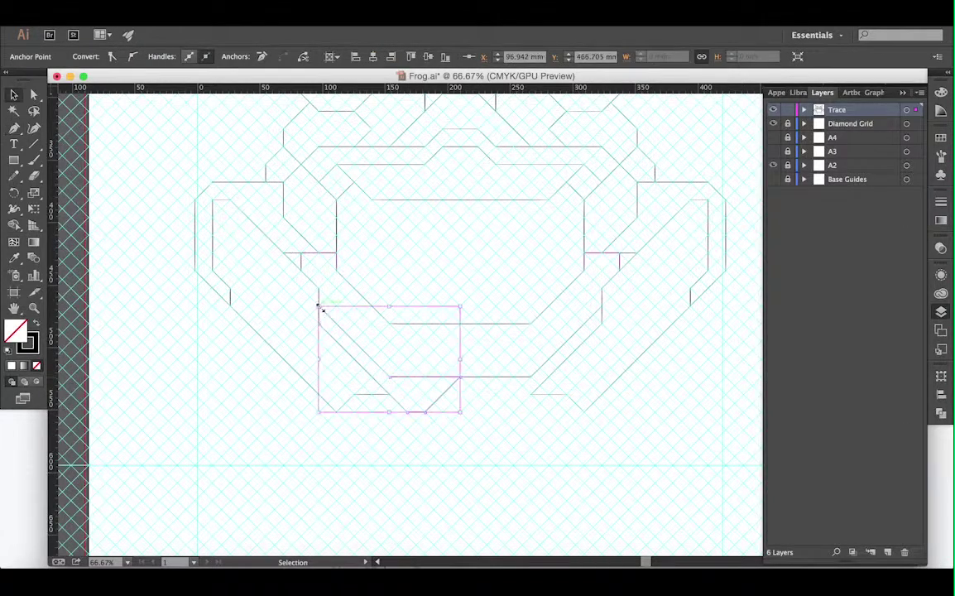
# Step: Draw another lower body outline on the right side
pyautogui.hscroll(2, 422, 387)
pyautogui.press('p')
pyautogui.click(454, 414)
pyautogui.click(562, 329)
pyautogui.press('v')
pyautogui.click(494, 384)
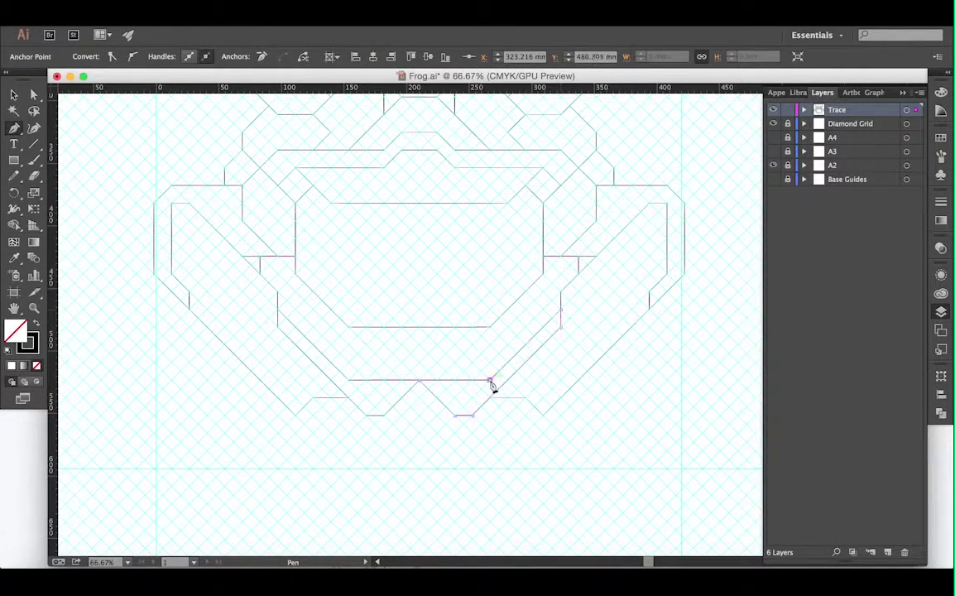
# Step: Add inner diagonal edge paths on the left and right of the lower body
pyautogui.click(277, 327)
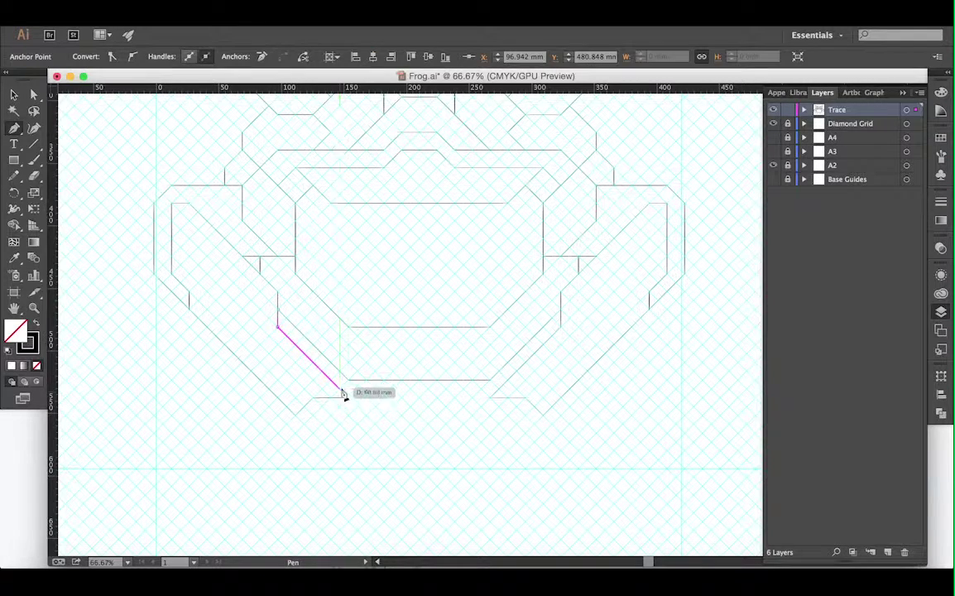
pyautogui.click(348, 382)
pyautogui.keyDown('ctrl'); pyautogui.click(566, 319); pyautogui.keyUp('ctrl')
pyautogui.click(493, 382)
pyautogui.moveTo(490, 393); pyautogui.dragTo(565, 312)
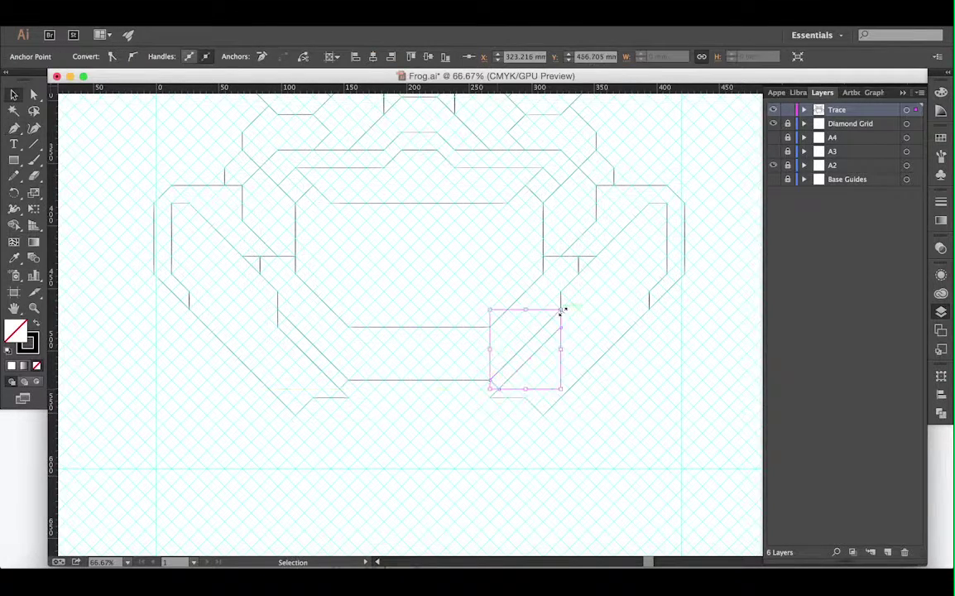
# Step: Trace the small angled trapezoid shapes forming the notched bottom edge
pyautogui.click(342, 388)
pyautogui.click(365, 414)
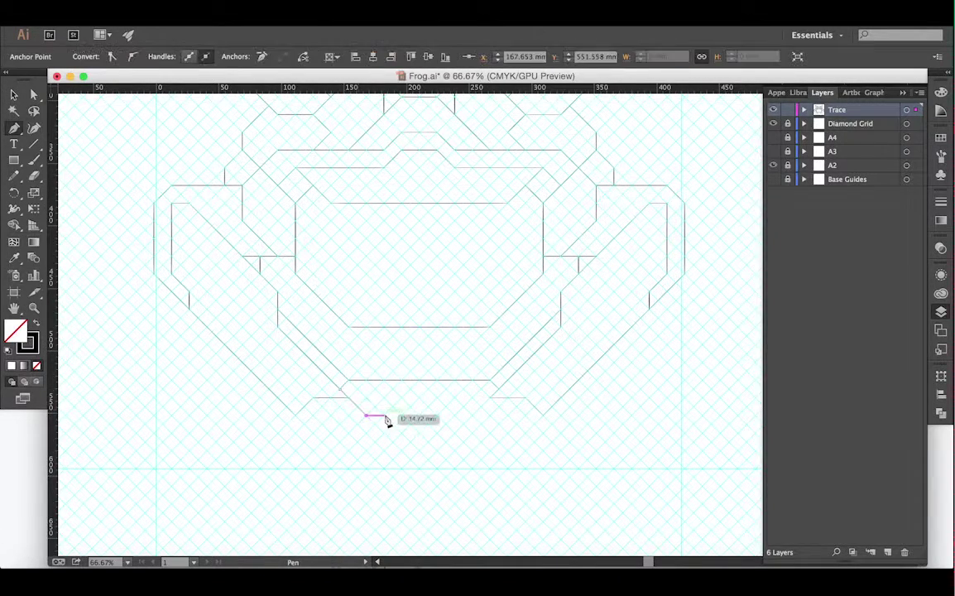
pyautogui.click(350, 383)
pyautogui.click(419, 381)
pyautogui.click(453, 415)
pyautogui.click(472, 415)
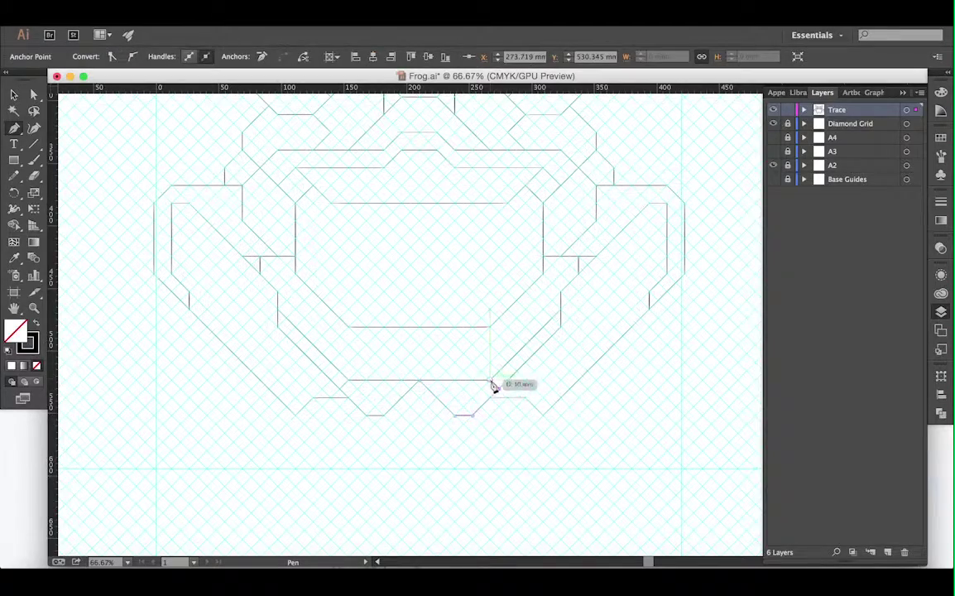
pyautogui.click(491, 398)
pyautogui.keyDown('ctrl'); pyautogui.click(405, 443); pyautogui.keyUp('ctrl')
pyautogui.hotkey('ctrl', '-')
pyautogui.hotkey('ctrl', '+')
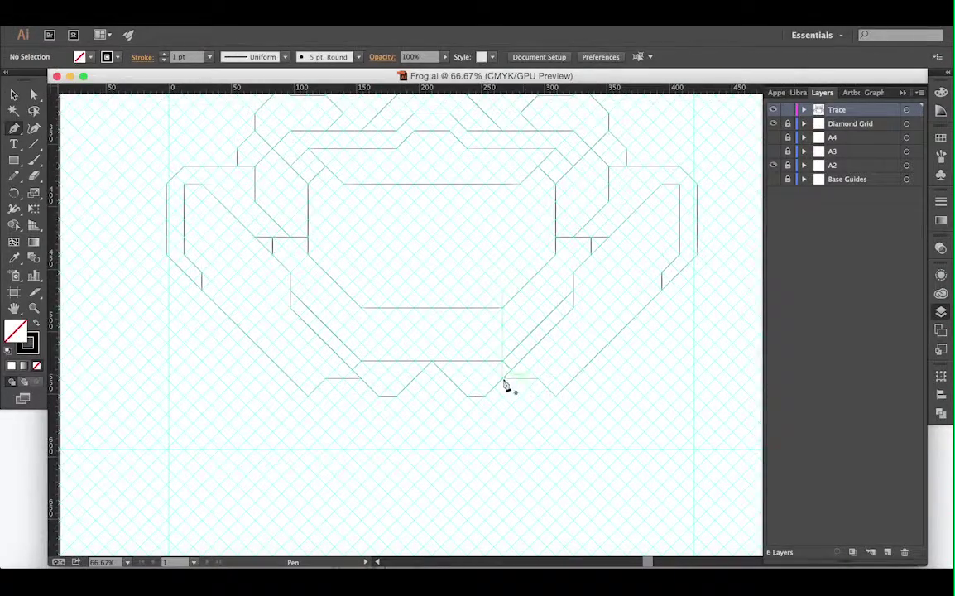
# Step: Trace a small closed triangle at the frog's lower edge
pyautogui.click(504, 379)
pyautogui.click(520, 396)
pyautogui.click(487, 395)
pyautogui.click(504, 379)
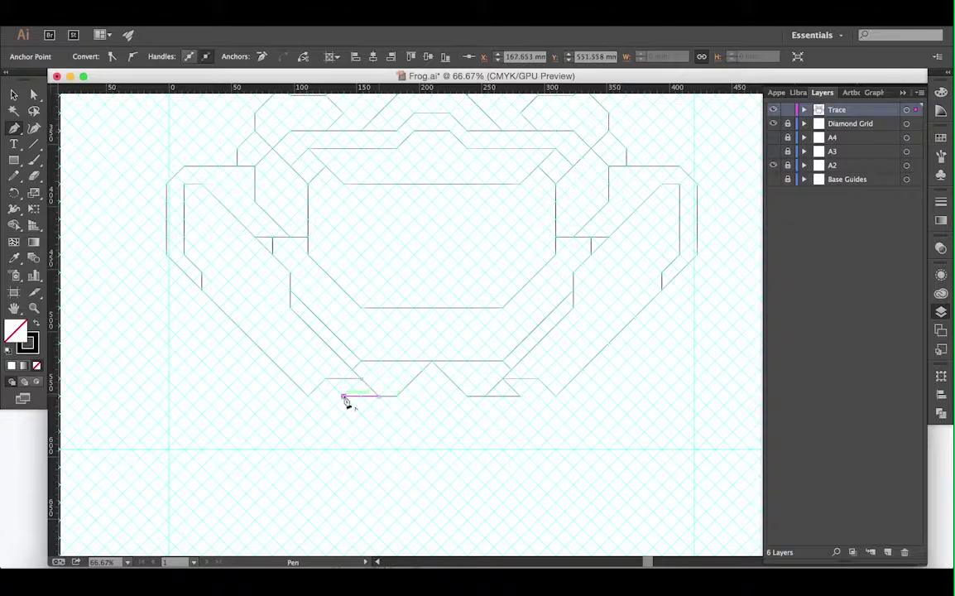
# Step: Outline a four-corner shape at the lower right of the bottom edge
pyautogui.keyDown('ctrl'); pyautogui.click(330, 458); pyautogui.keyUp('ctrl')
pyautogui.click(505, 378)
pyautogui.click(538, 378)
pyautogui.click(556, 395)
# Step: Draw and close a matching four-corner shape on the left side
pyautogui.click(505, 378)
pyautogui.click(325, 378)
pyautogui.click(362, 379)
pyautogui.click(309, 395)
pyautogui.click(325, 378)
pyautogui.keyDown('ctrl'); pyautogui.click(319, 471); pyautogui.keyUp('ctrl')
pyautogui.hscroll(-3, 320, 471)
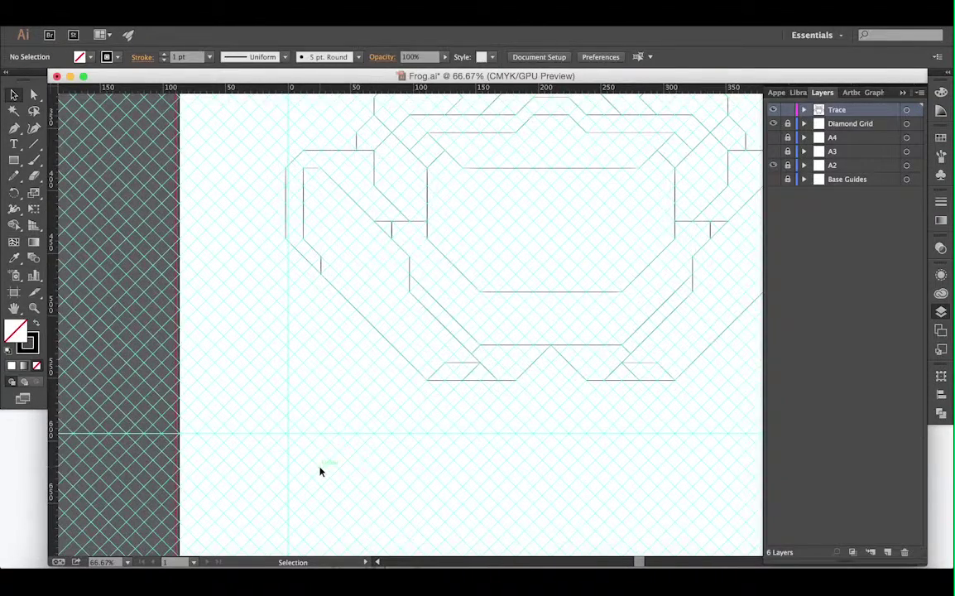
pyautogui.scroll(5, 421, 412)
pyautogui.scroll(-3, 421, 411)
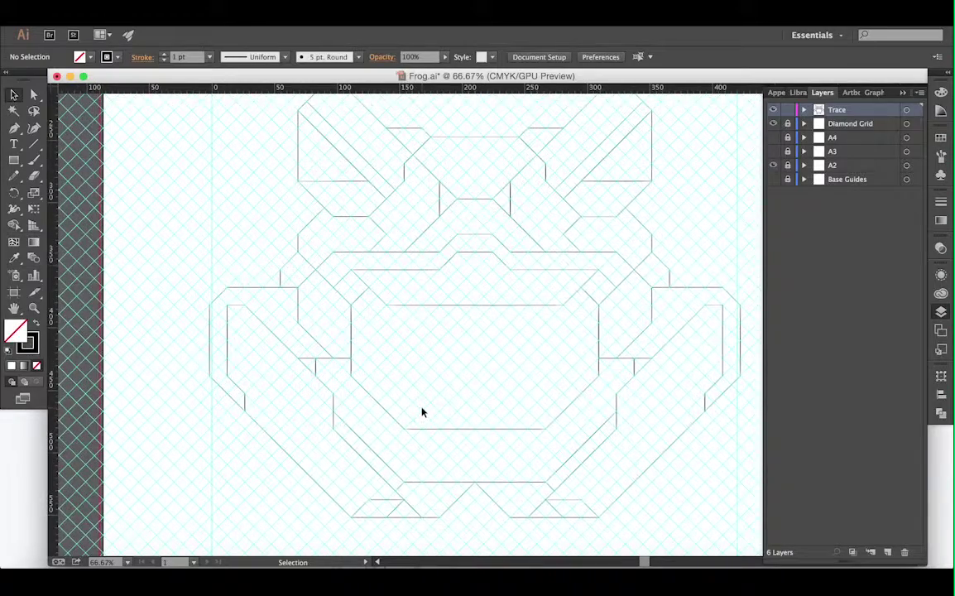
pyautogui.scroll(-1, 421, 412)
# Step: Trace a path along the bottom edge with a step down at its right end
pyautogui.press('p')
pyautogui.hscroll(-4, 507, 396)
pyautogui.scroll(-2, 507, 395)
pyautogui.click(504, 390)
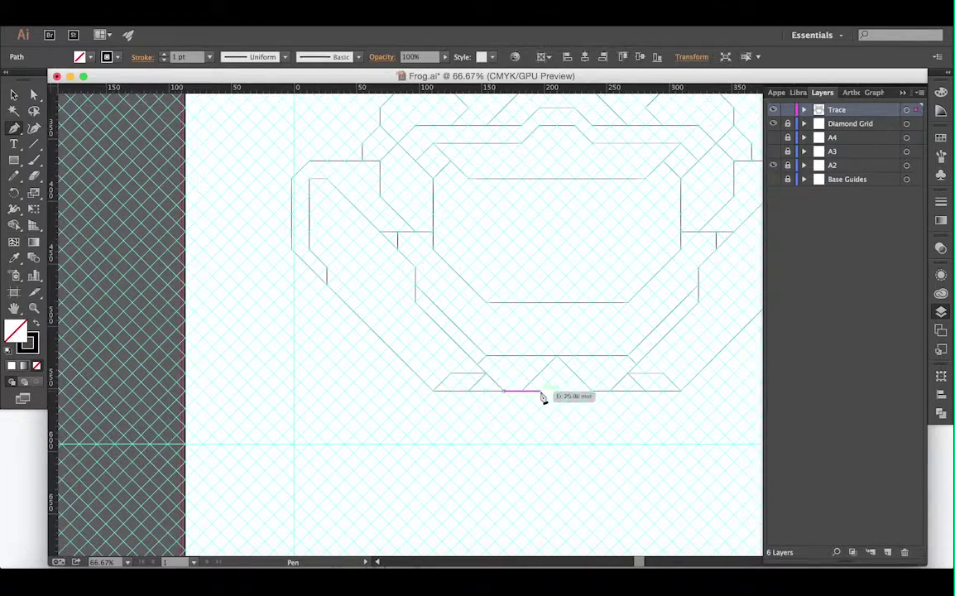
pyautogui.click(539, 390)
pyautogui.click(566, 390)
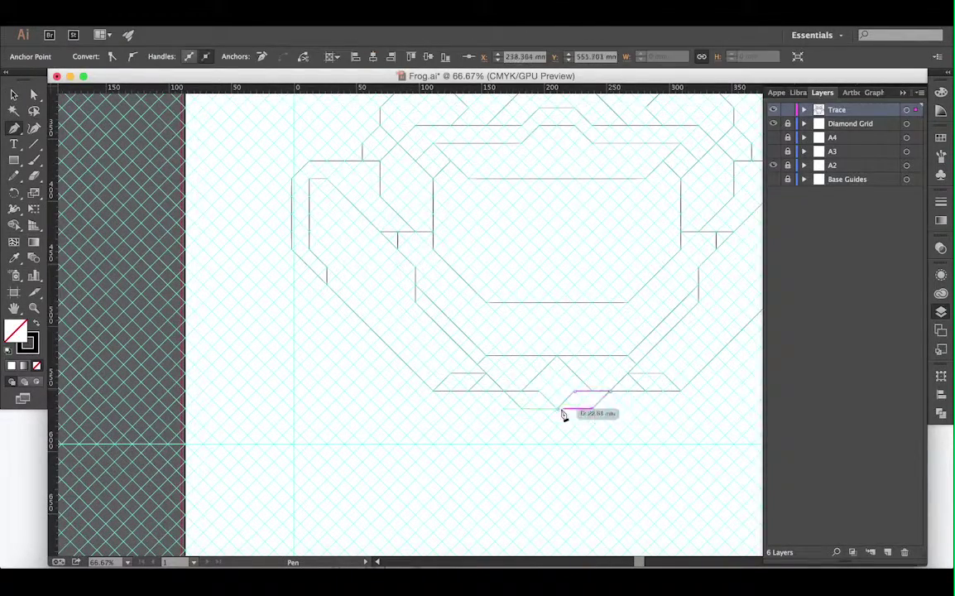
pyautogui.click(609, 389)
pyautogui.click(593, 408)
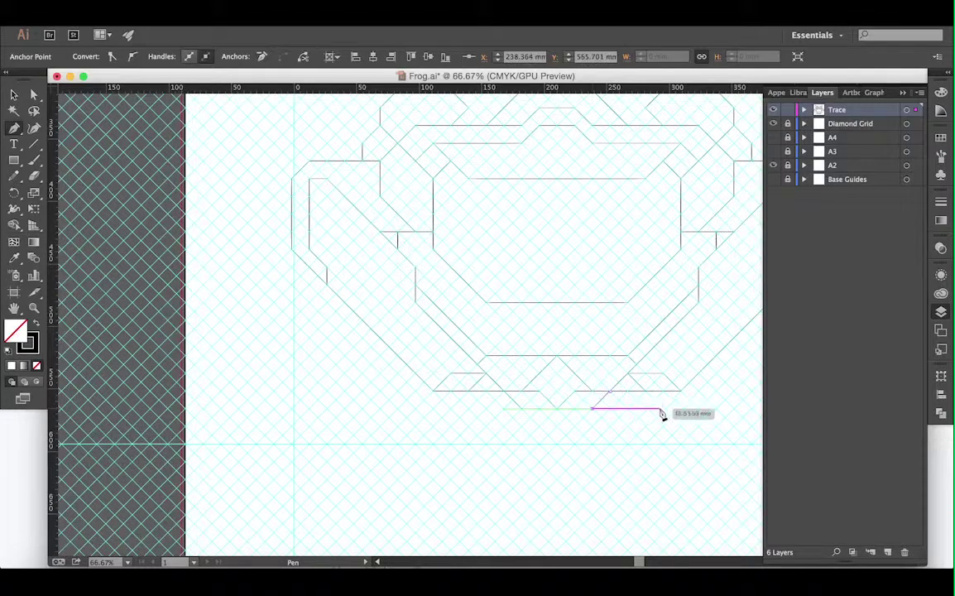
pyautogui.keyDown('ctrl'); pyautogui.click(612, 398); pyautogui.keyUp('ctrl')
pyautogui.hscroll(3, 613, 398)
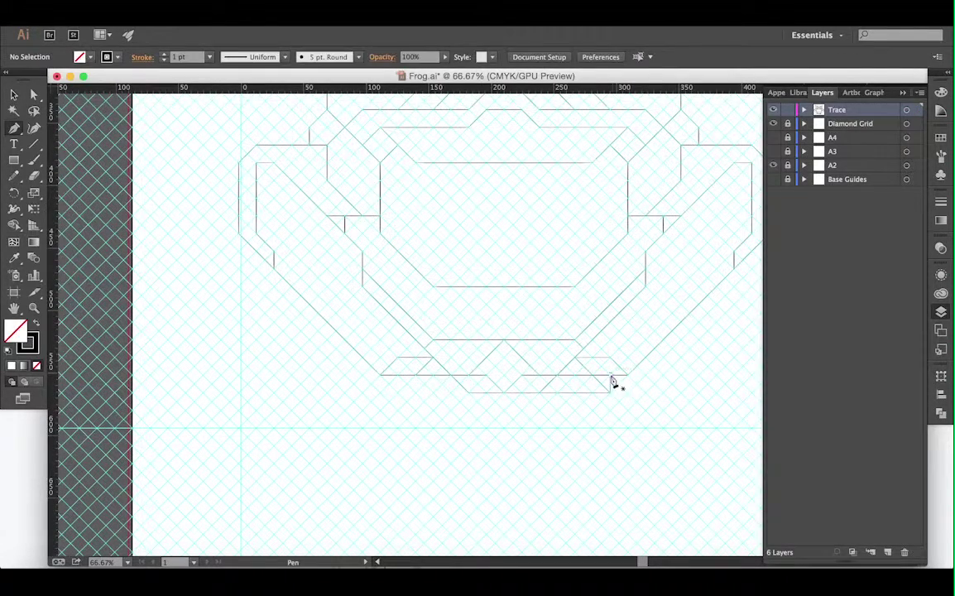
# Step: Add a short vertical segment at the edge's end and a vertical step up on the left
pyautogui.click(610, 375)
pyautogui.click(610, 392)
pyautogui.press('v')
pyautogui.click(441, 470)
pyautogui.click(468, 392)
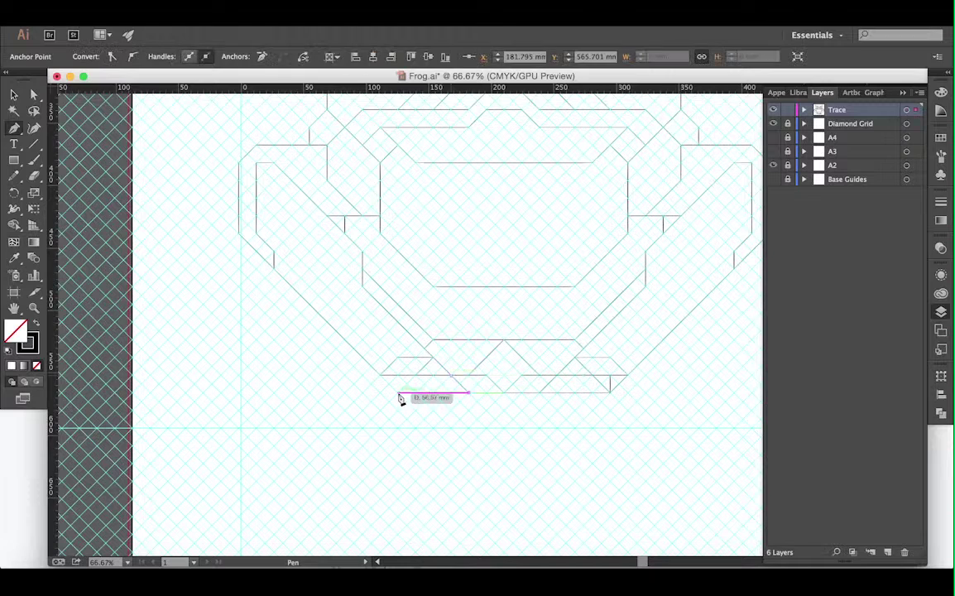
pyautogui.click(398, 375)
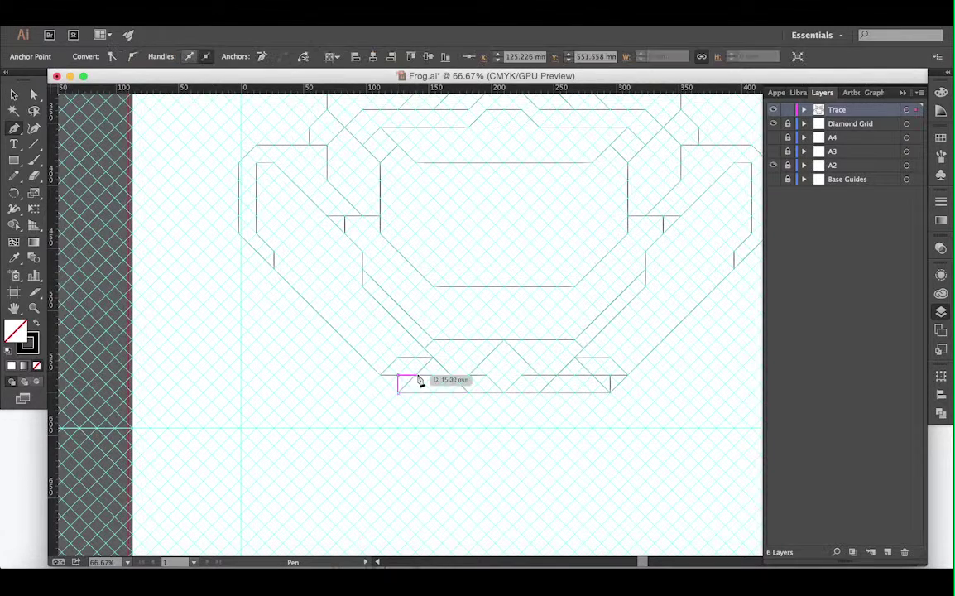
pyautogui.press('Escape')
# Step: Extend the bottom-edge path further right from its endpoint
pyautogui.click(398, 381)
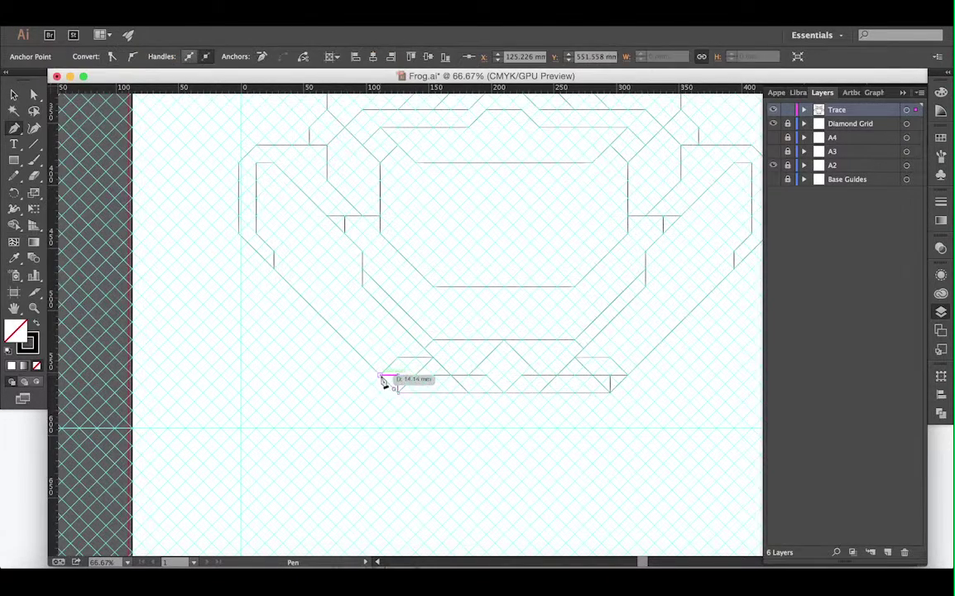
pyautogui.press('Escape')
pyautogui.hscroll(5, 345, 427)
pyautogui.click(458, 403)
pyautogui.click(493, 403)
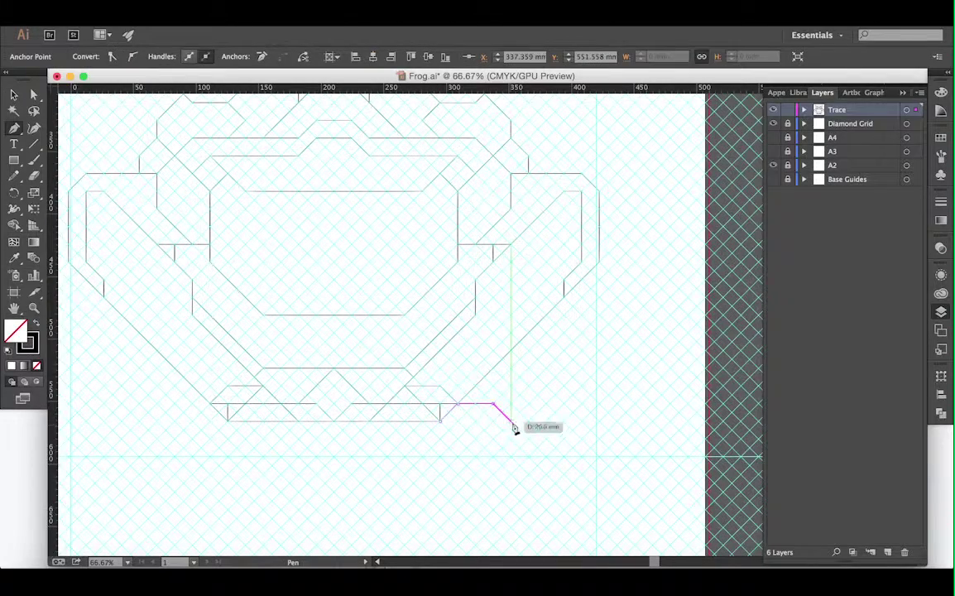
pyautogui.press('Escape')
# Step: Draw an open path to the right ending in a slanted corner down
pyautogui.click(525, 403)
pyautogui.click(563, 403)
pyautogui.click(581, 421)
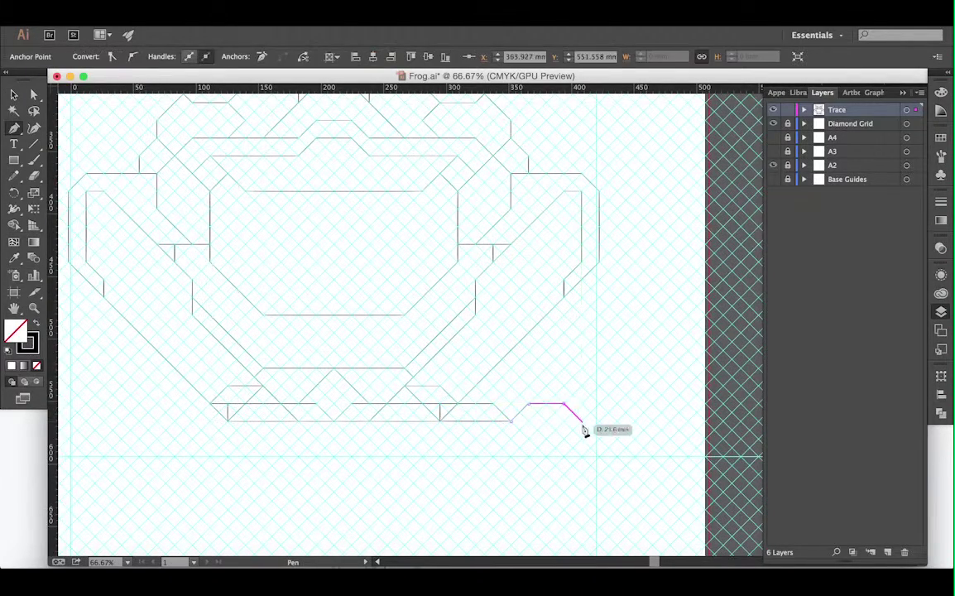
pyautogui.press('v')
pyautogui.hscroll(5, 447, 447)
pyautogui.press('p')
# Step: Extend the bottom edge to the right and add a path along the lower edge
pyautogui.click(537, 412)
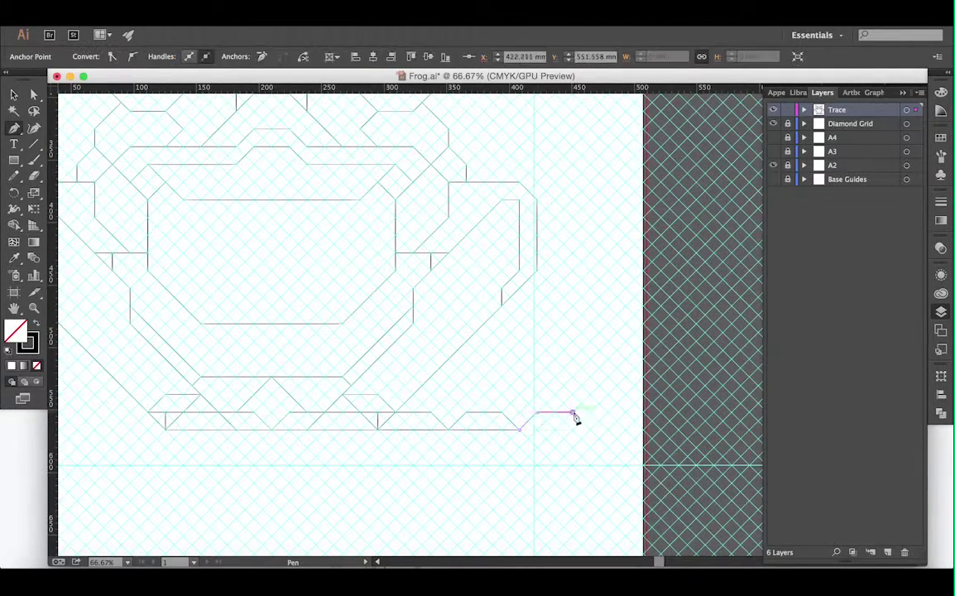
pyautogui.click(571, 411)
pyautogui.click(589, 430)
pyautogui.click(430, 411)
pyautogui.click(466, 412)
pyautogui.press('Escape')
pyautogui.click(518, 429)
pyautogui.press('v')
# Step: Start small paths along the lower right edge of the base strip
pyautogui.hscroll(-5, 492, 487)
pyautogui.click(488, 423)
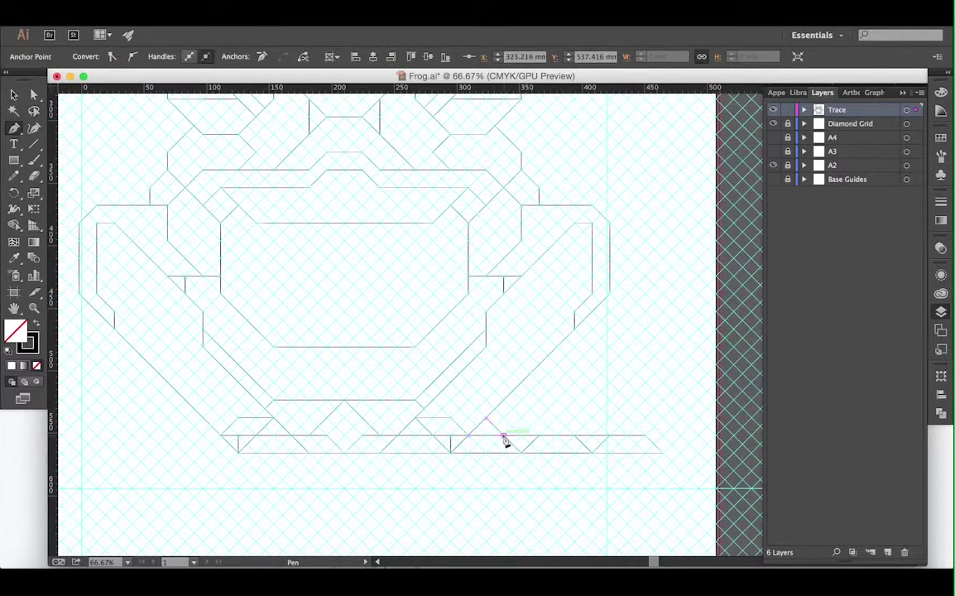
pyautogui.press('Escape')
pyautogui.click(521, 418)
pyautogui.press('Escape')
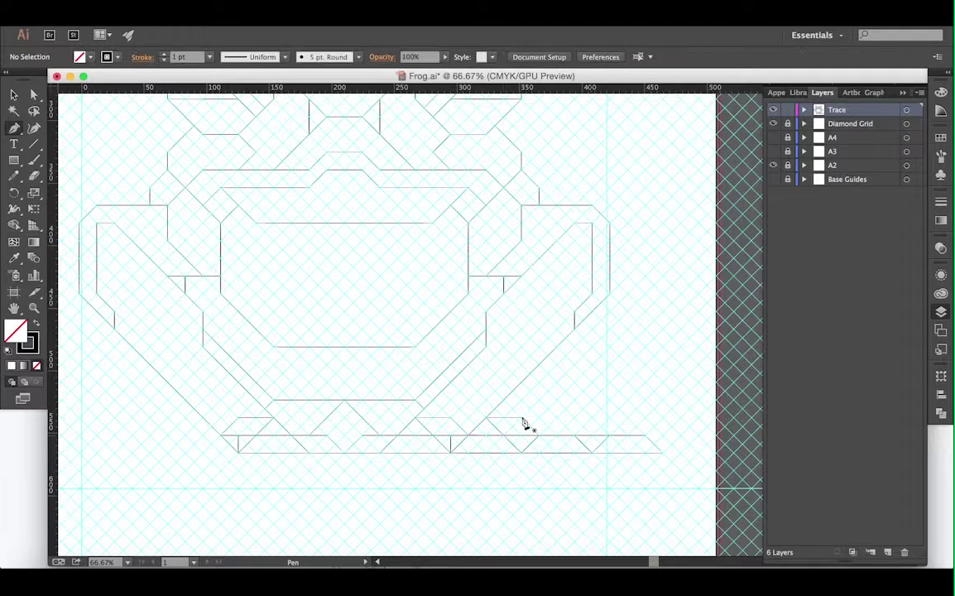
pyautogui.click(522, 417)
pyautogui.click(556, 418)
# Step: Add corners at the lower right running up the right side
pyautogui.scroll(3, 526, 426)
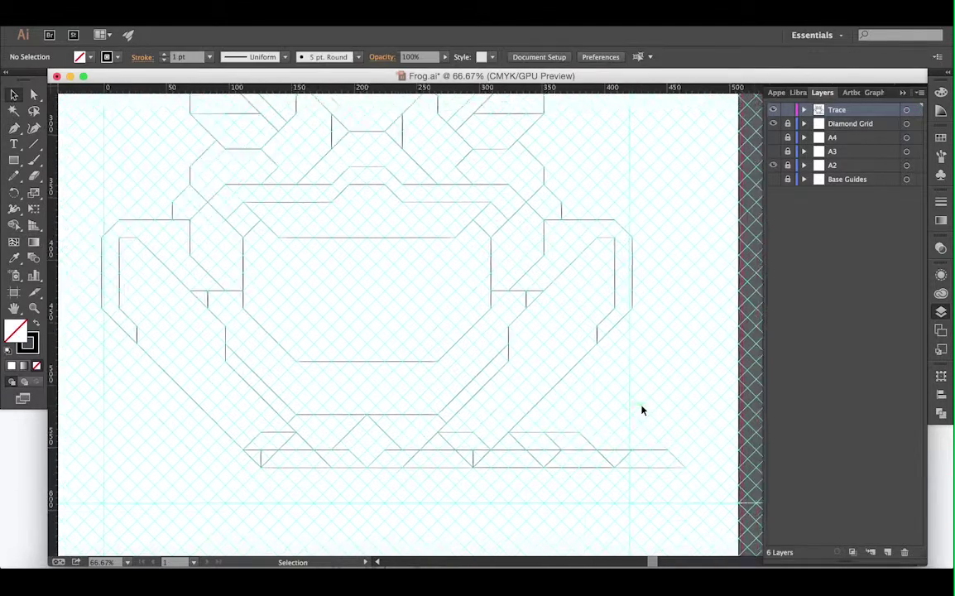
pyautogui.click(613, 442)
pyautogui.click(629, 424)
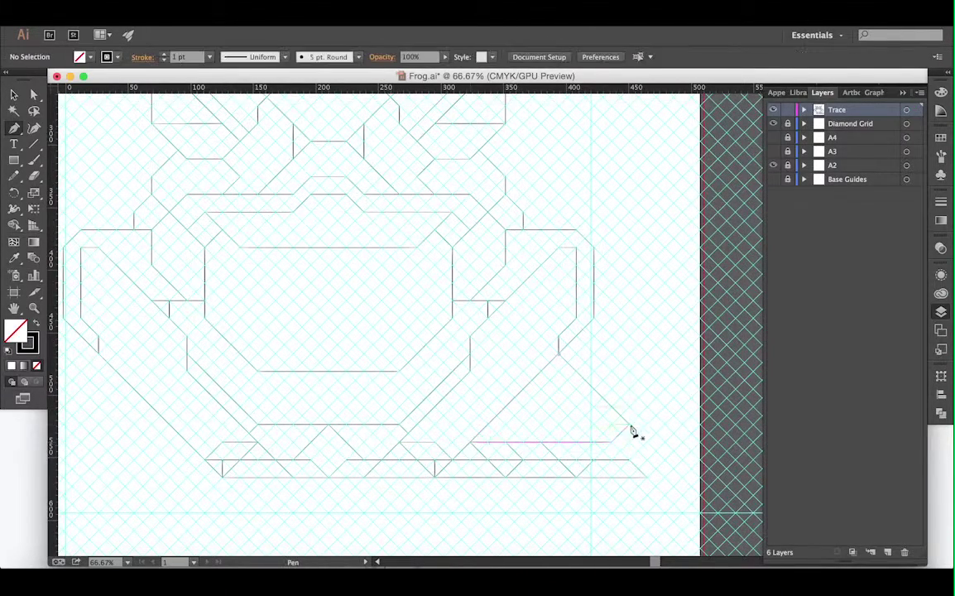
pyautogui.click(629, 387)
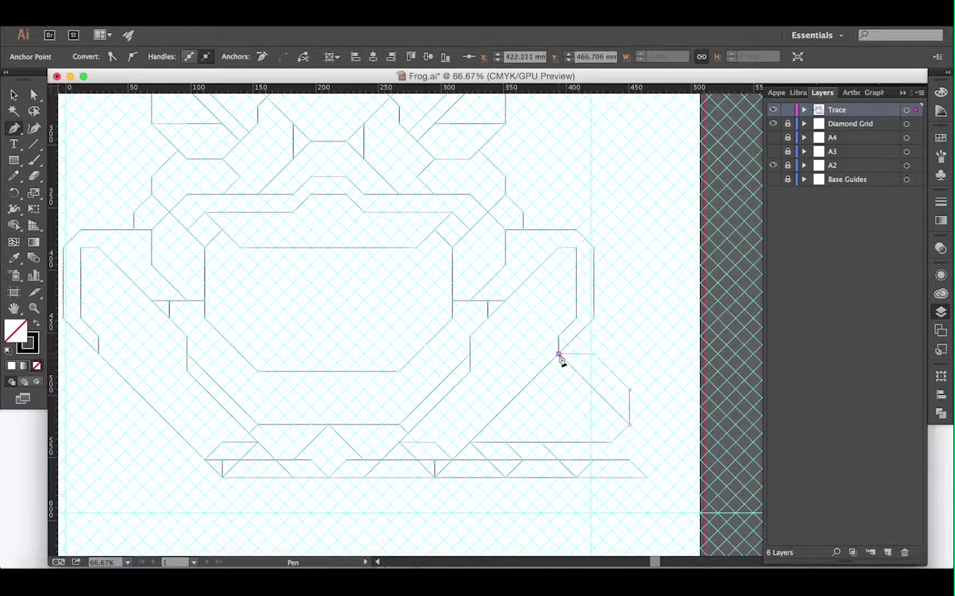
pyautogui.keyDown('super'); pyautogui.click(659, 453); pyautogui.keyUp('super')
# Step: Trace and close a foot shape at the left bottom
pyautogui.hscroll(-5, 659, 453)
pyautogui.scroll(-3, 659, 454)
pyautogui.click(338, 413)
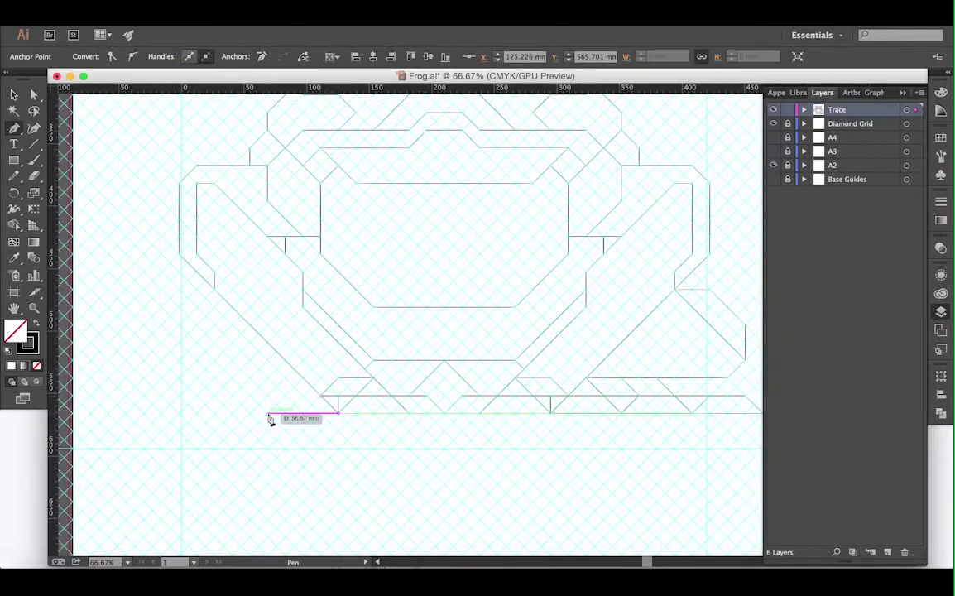
pyautogui.hscroll(-5, 304, 458)
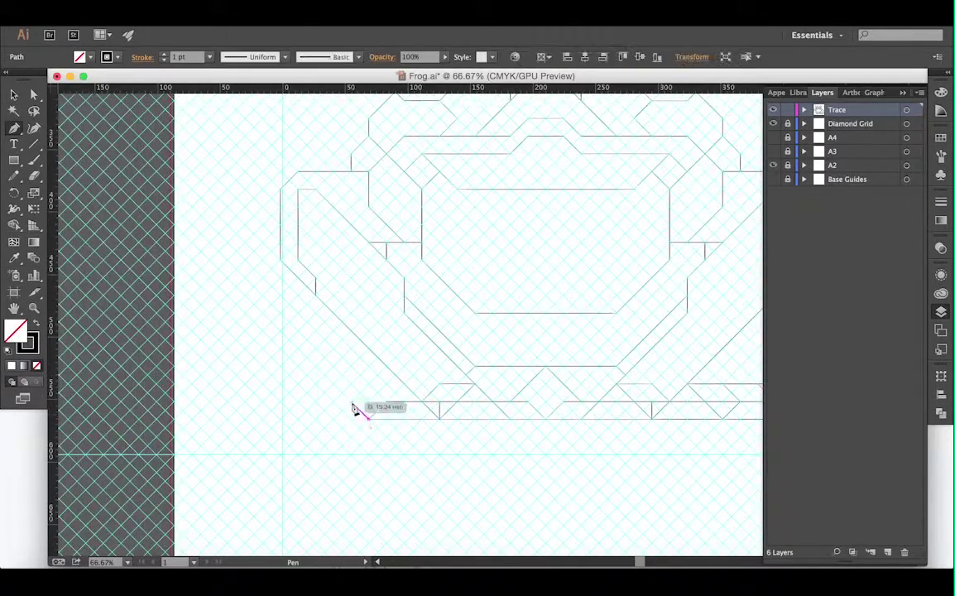
pyautogui.click(352, 403)
pyautogui.click(314, 403)
pyautogui.click(297, 419)
pyautogui.click(369, 419)
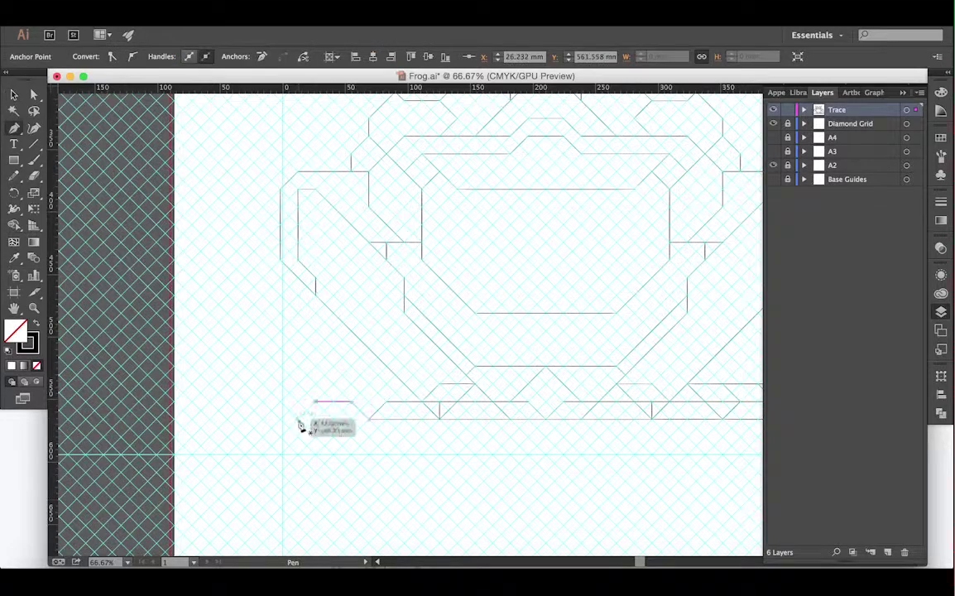
# Step: Draw a short path with a slanted corner at the far left
pyautogui.keyDown('super'); pyautogui.click(372, 425); pyautogui.keyUp('super')
pyautogui.hscroll(-5, 294, 441)
pyautogui.click(365, 397)
pyautogui.click(331, 397)
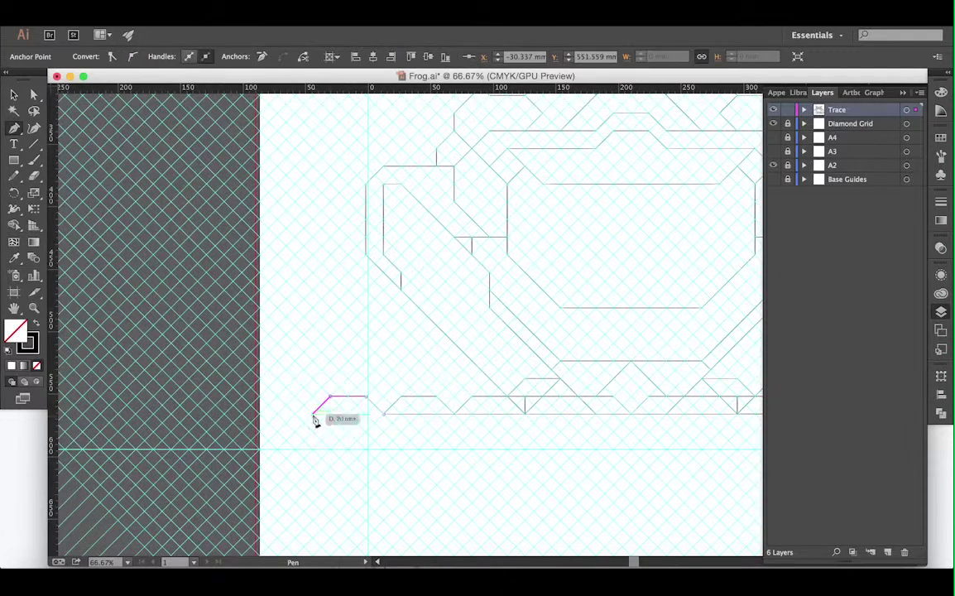
pyautogui.click(314, 414)
pyautogui.keyDown('super'); pyautogui.click(368, 403); pyautogui.keyUp('super')
# Step: Draw a straight line along the left bottom edge
pyautogui.click(437, 397)
pyautogui.click(473, 397)
pyautogui.keyDown('super'); pyautogui.click(439, 485); pyautogui.keyUp('super')
pyautogui.click(487, 385)
pyautogui.keyDown('super'); pyautogui.click(420, 488); pyautogui.keyUp('super')
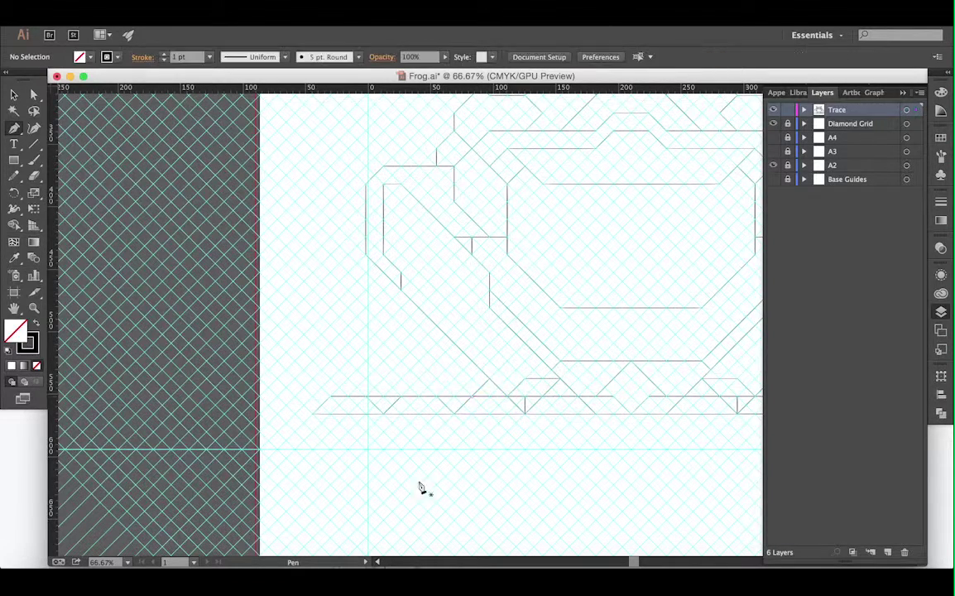
pyautogui.click(436, 396)
# Step: Outline along the feet row and a horizontal line above it
pyautogui.keyDown('super'); pyautogui.click(386, 477); pyautogui.keyUp('super')
pyautogui.click(401, 396)
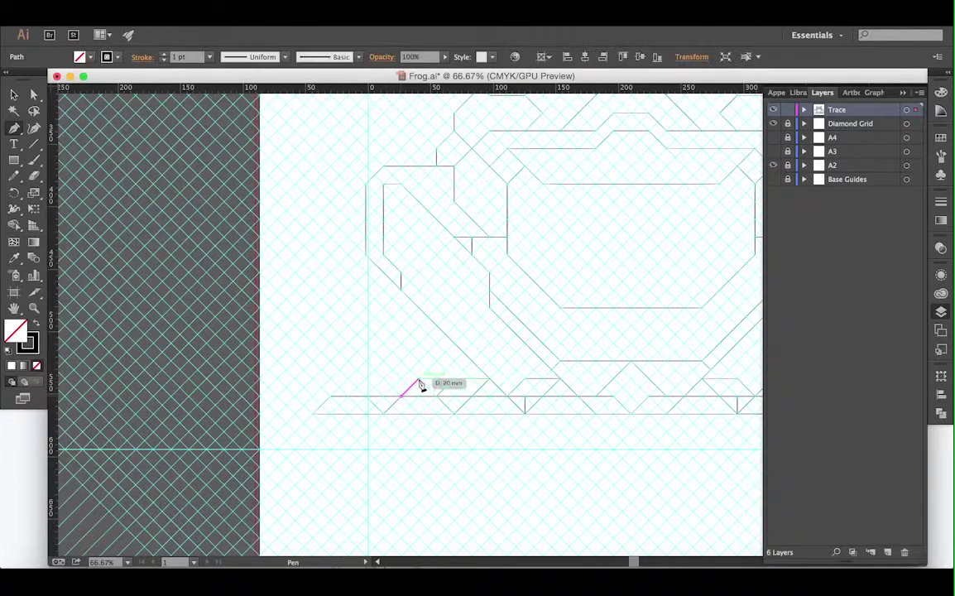
pyautogui.click(417, 378)
pyautogui.keyDown('super'); pyautogui.click(494, 388); pyautogui.keyUp('super')
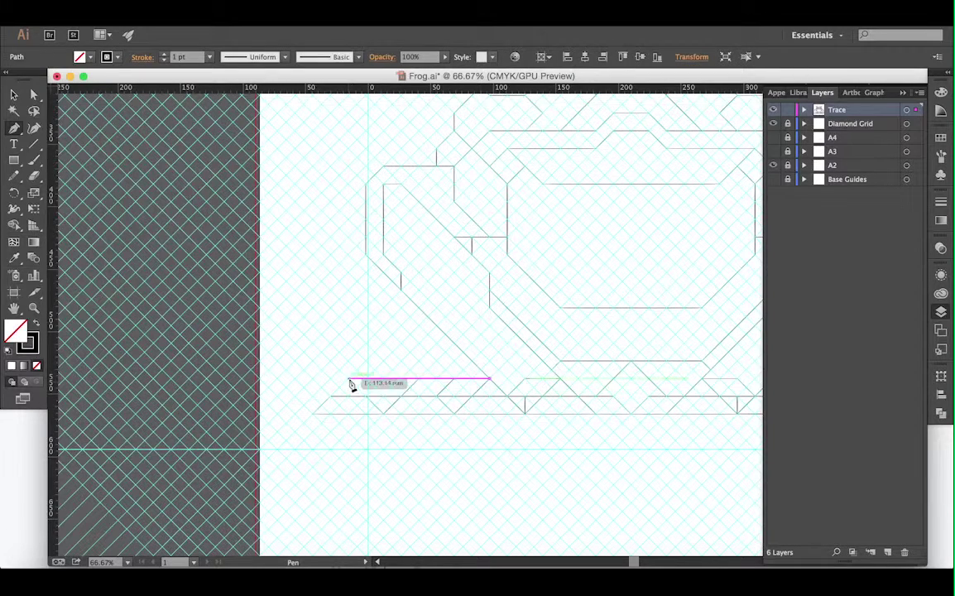
pyautogui.click(348, 379)
# Step: Trace a diagonal then vertical line up the frog's lower left side
pyautogui.click(330, 360)
pyautogui.keyDown('super'); pyautogui.click(491, 386); pyautogui.keyUp('super')
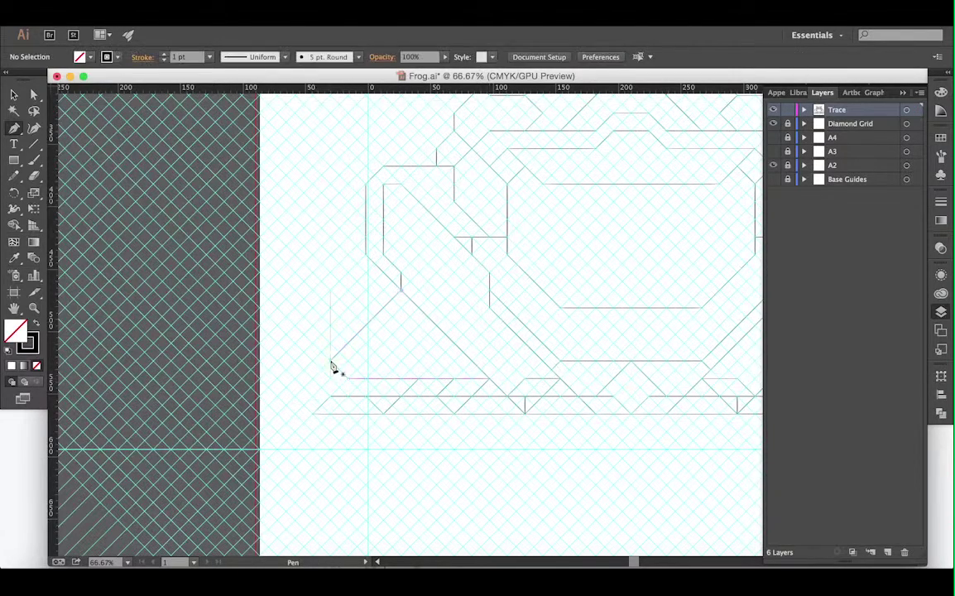
pyautogui.click(330, 360)
pyautogui.click(330, 325)
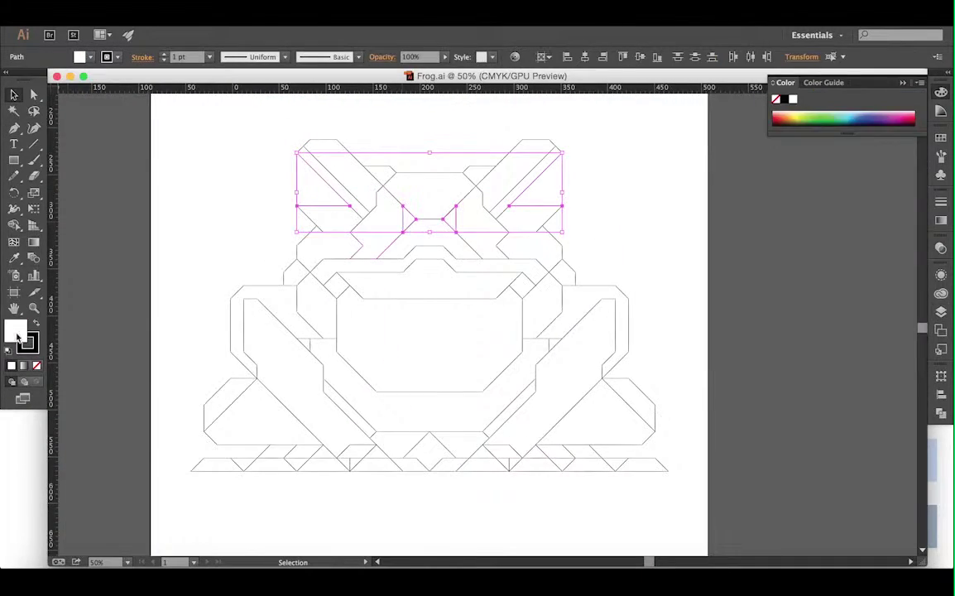
# Step: Fill the inner eye, cheek and leg shapes with a brighter pale green
pyautogui.click(359, 213)
pyautogui.keyDown('shift'); pyautogui.click(469, 449); pyautogui.keyUp('shift')
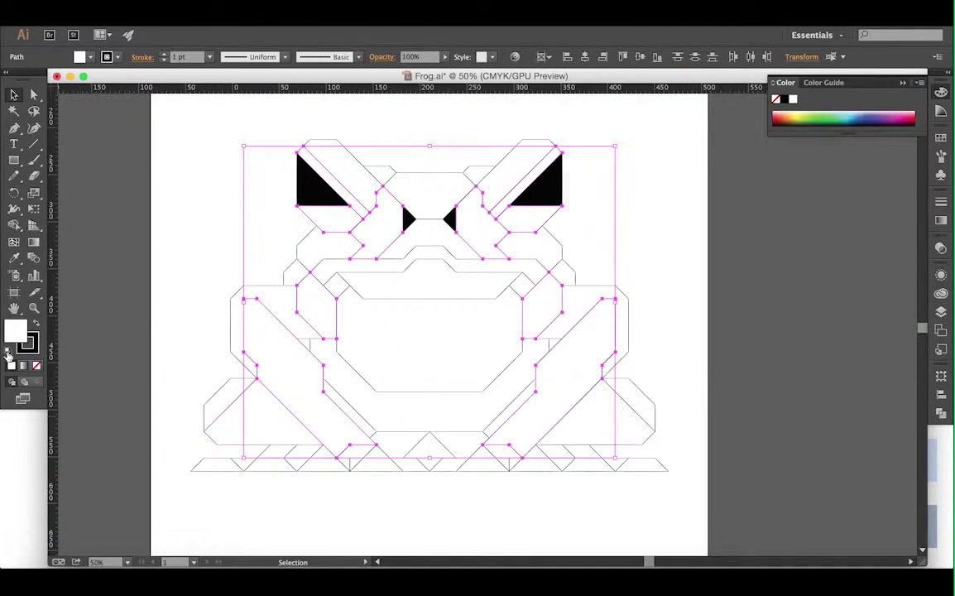
pyautogui.doubleClick(15, 331)
pyautogui.click(705, 137)
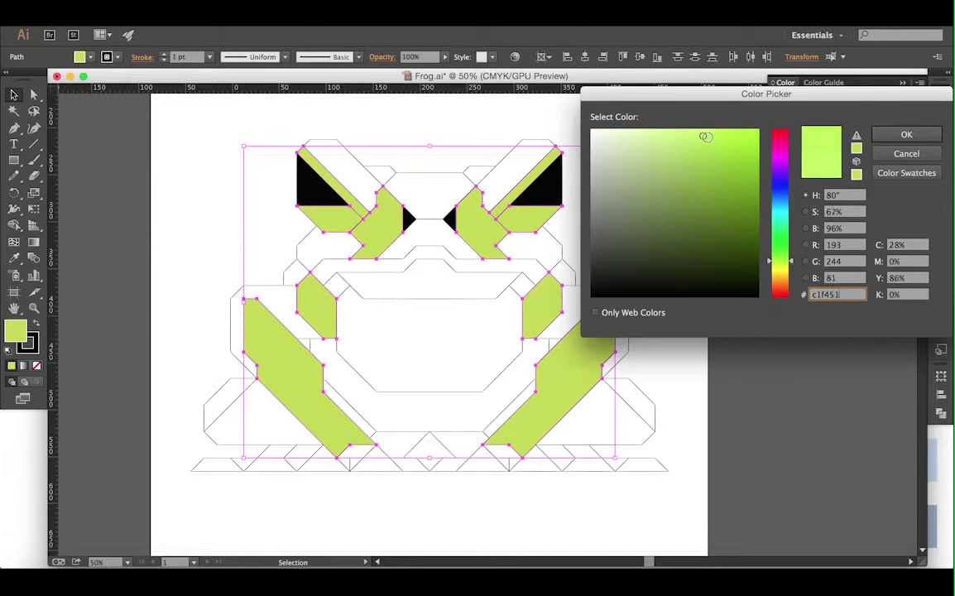
pyautogui.moveTo(677, 160); pyautogui.dragTo(708, 129)
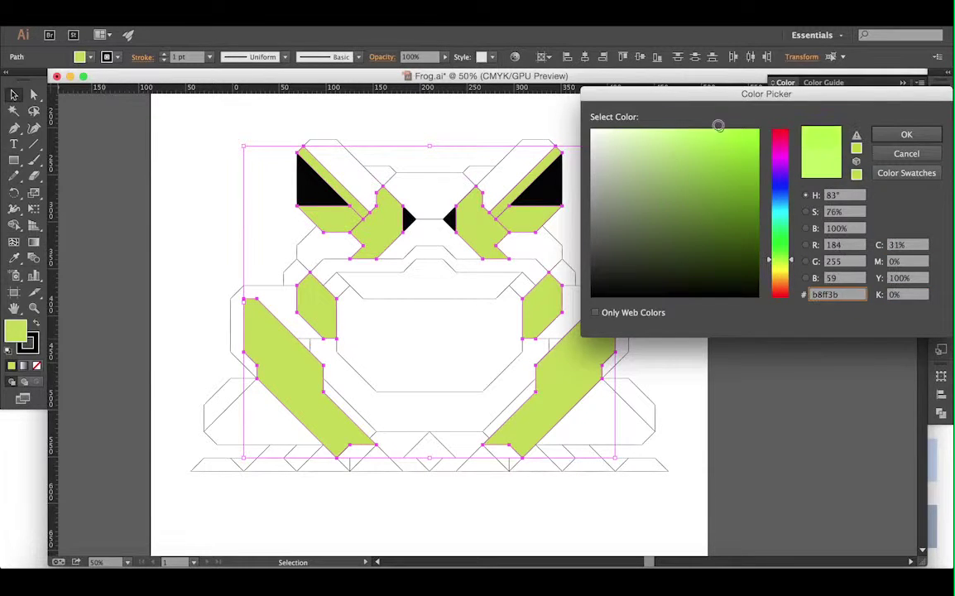
pyautogui.click(642, 146)
pyautogui.click(906, 134)
# Step: Fill the selected frog body shapes with a brighter green
pyautogui.click(422, 245)
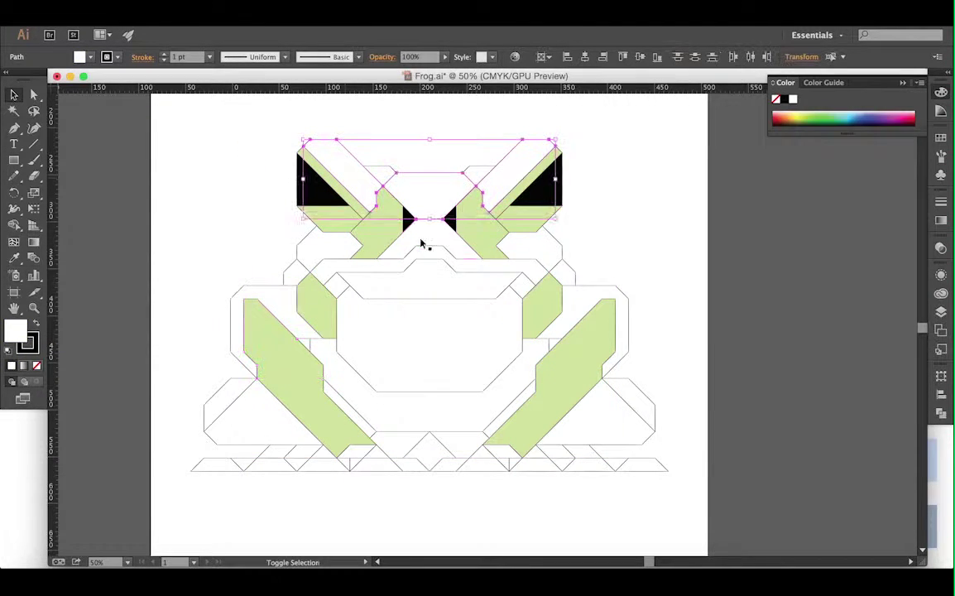
pyautogui.keyDown('shift'); pyautogui.click(348, 411); pyautogui.keyUp('shift')
pyautogui.doubleClick(14, 331)
pyautogui.click(703, 166)
pyautogui.click(906, 134)
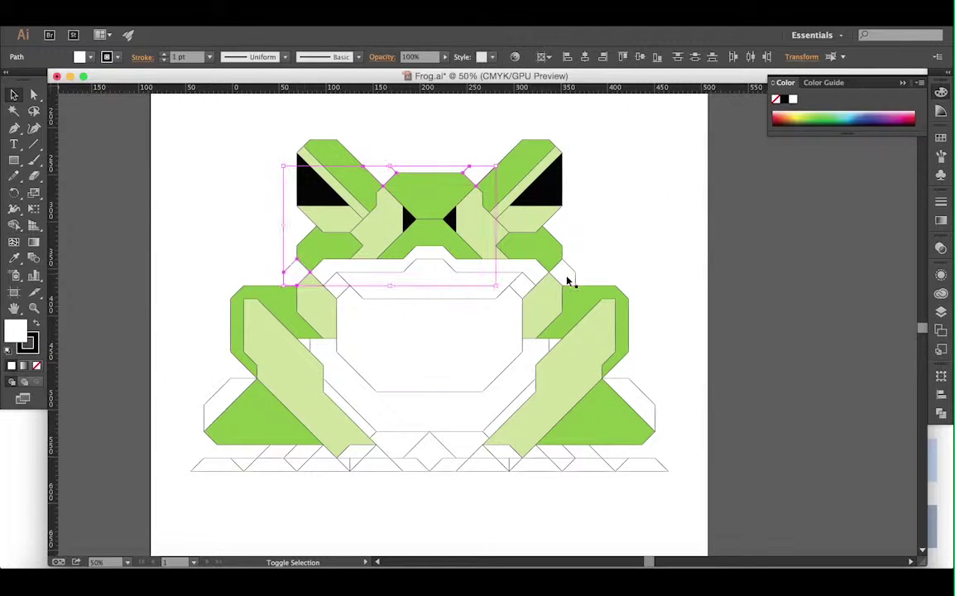
# Step: Give the frog's shading shapes a darker green fill
pyautogui.keyDown('shift'); pyautogui.click(240, 423); pyautogui.keyUp('shift')
pyautogui.doubleClick(15, 331)
pyautogui.click(759, 192)
pyautogui.click(901, 134)
pyautogui.click(671, 198)
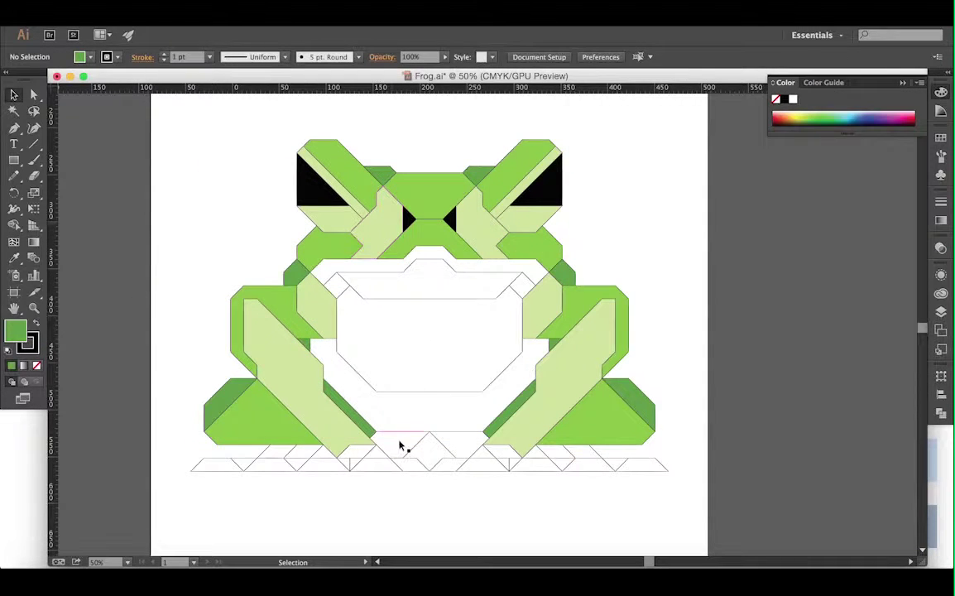
# Step: Fill the white belly shape with pale yellow-cream
pyautogui.click(341, 290)
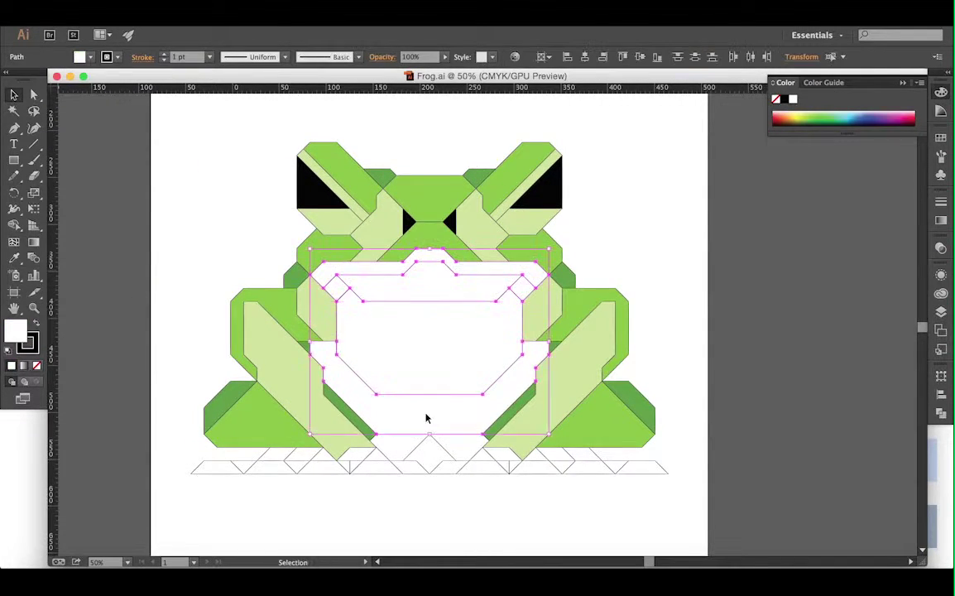
pyautogui.doubleClick(15, 331)
pyautogui.click(633, 132)
pyautogui.click(906, 134)
pyautogui.click(240, 462)
# Step: Fill the row of foot triangles with orange
pyautogui.click(128, 470)
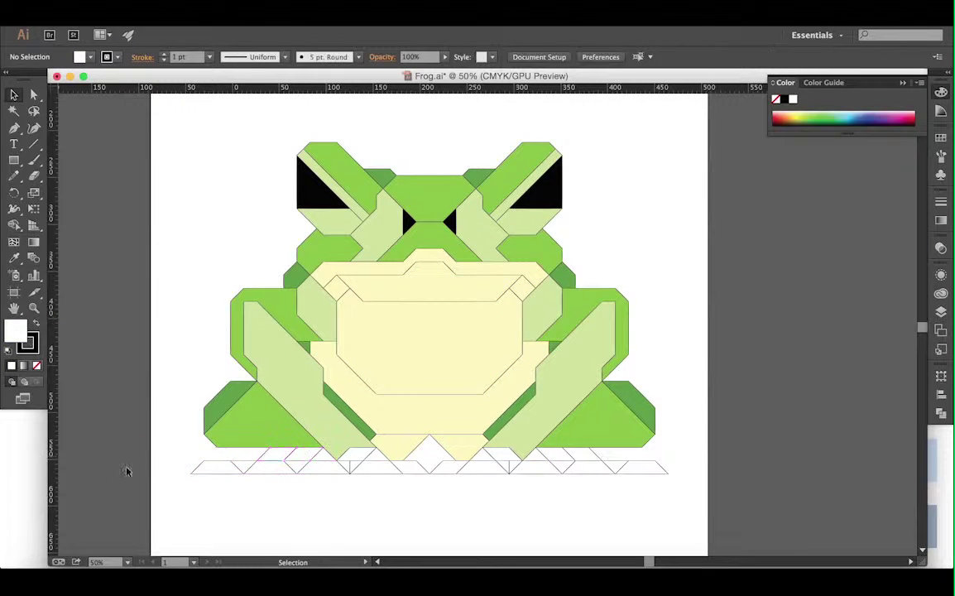
pyautogui.click(298, 453)
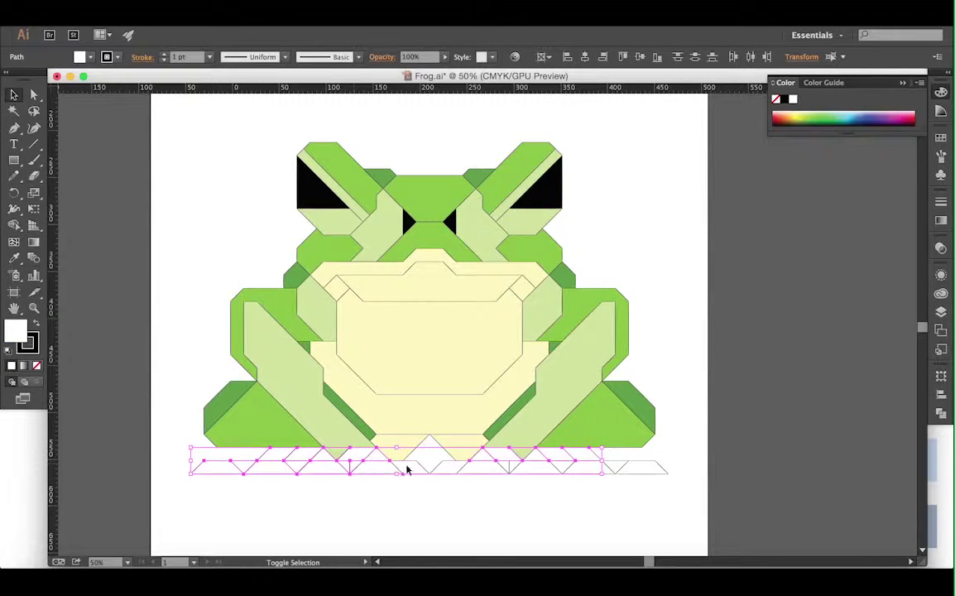
pyautogui.doubleClick(15, 331)
pyautogui.click(736, 132)
pyautogui.click(903, 133)
pyautogui.click(138, 436)
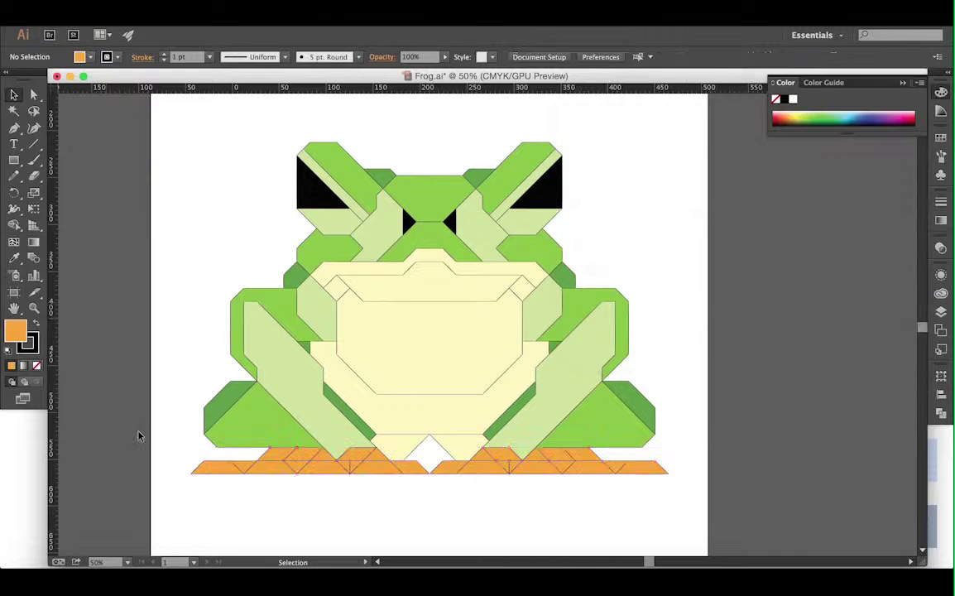
# Step: Fill the eye-area and leg shapes with a pale green
pyautogui.keyDown('shift'); pyautogui.click(362, 215); pyautogui.keyUp('shift')
pyautogui.doubleClick(14, 331)
pyautogui.click(904, 132)
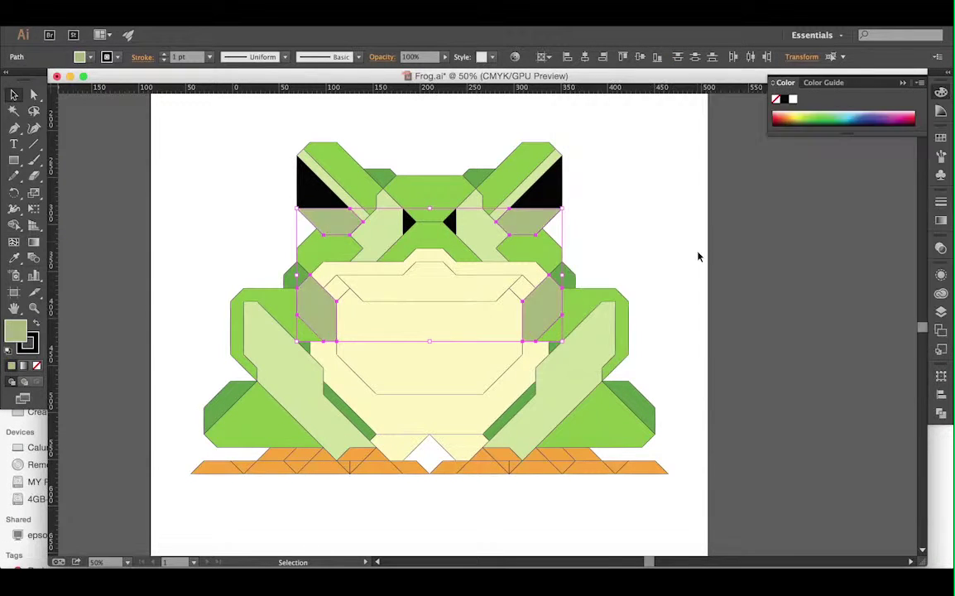
pyautogui.keyDown('shift'); pyautogui.click(466, 232); pyautogui.keyUp('shift')
pyautogui.keyDown('shift'); pyautogui.click(274, 348); pyautogui.keyUp('shift')
pyautogui.doubleClick(15, 331)
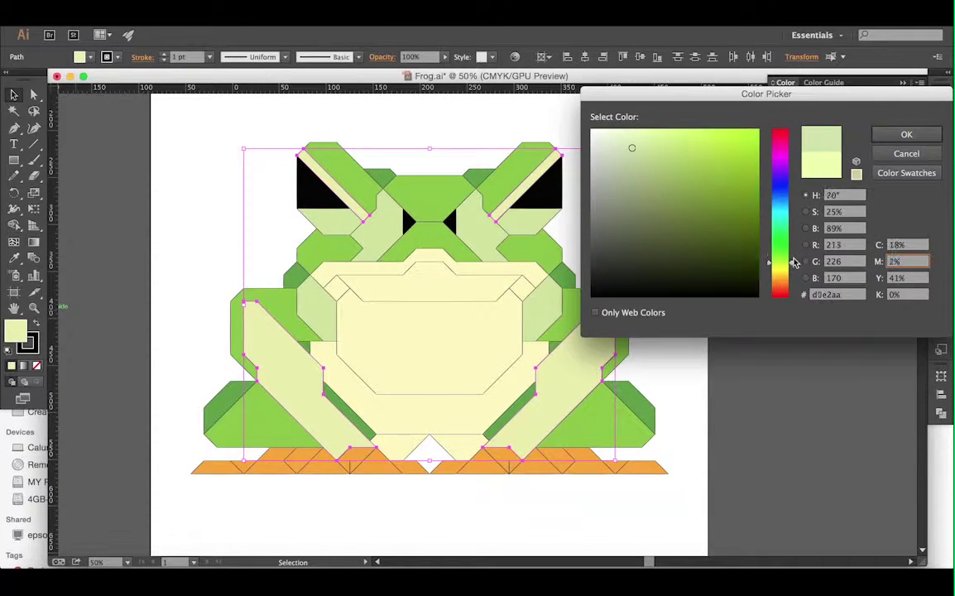
pyautogui.click(651, 133)
pyautogui.click(907, 135)
# Step: Recheck the eye shapes' green fill with the legs removed from the selection
pyautogui.doubleClick(15, 331)
pyautogui.click(906, 134)
pyautogui.keyDown('shift'); pyautogui.click(273, 348); pyautogui.keyUp('shift')
pyautogui.doubleClick(15, 331)
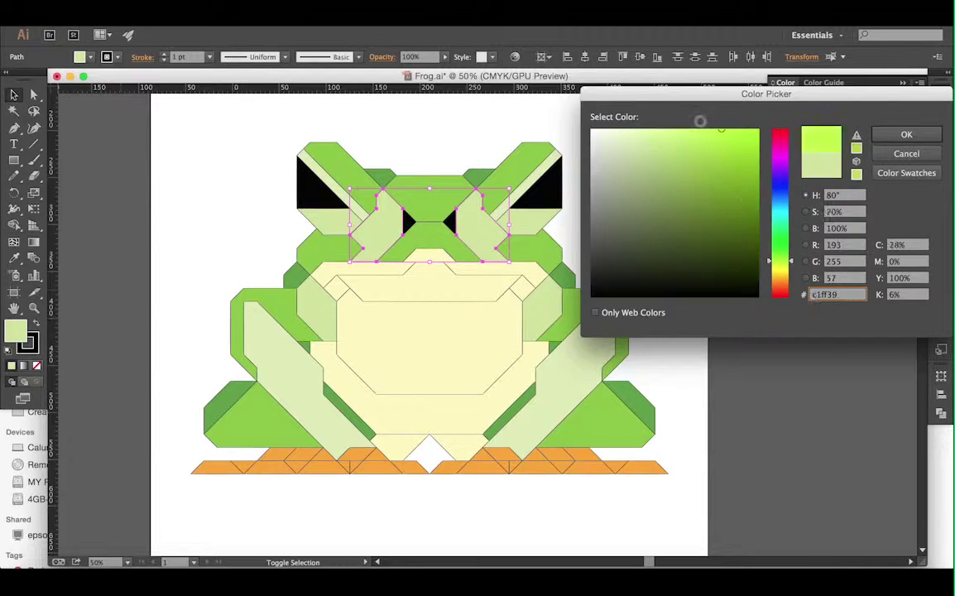
pyautogui.press('Escape')
pyautogui.doubleClick(15, 331)
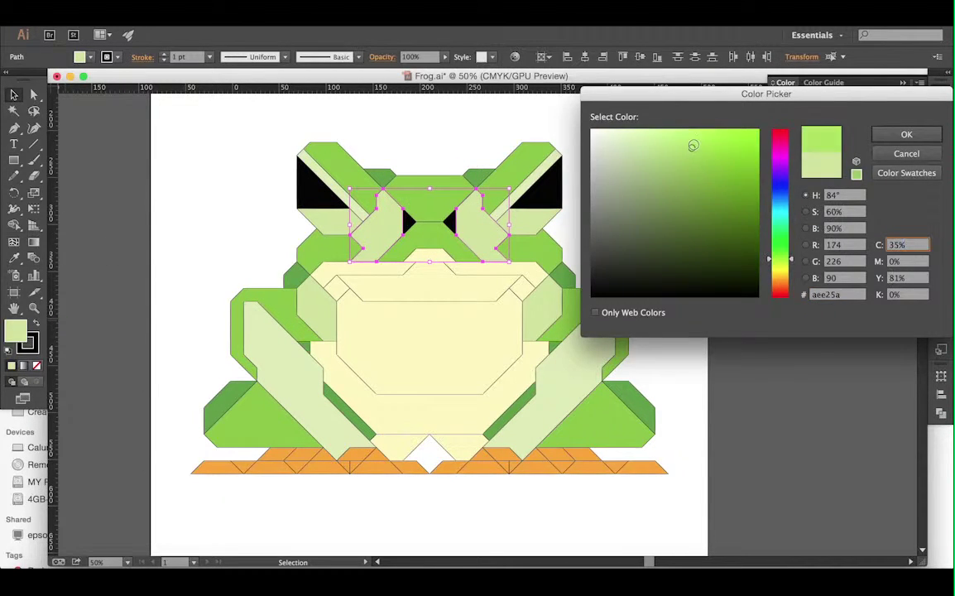
pyautogui.press('Return')
# Step: Apply green to the band below the eyes and recolour the pale cheek shapes
pyautogui.click(362, 185)
pyautogui.doubleClick(15, 331)
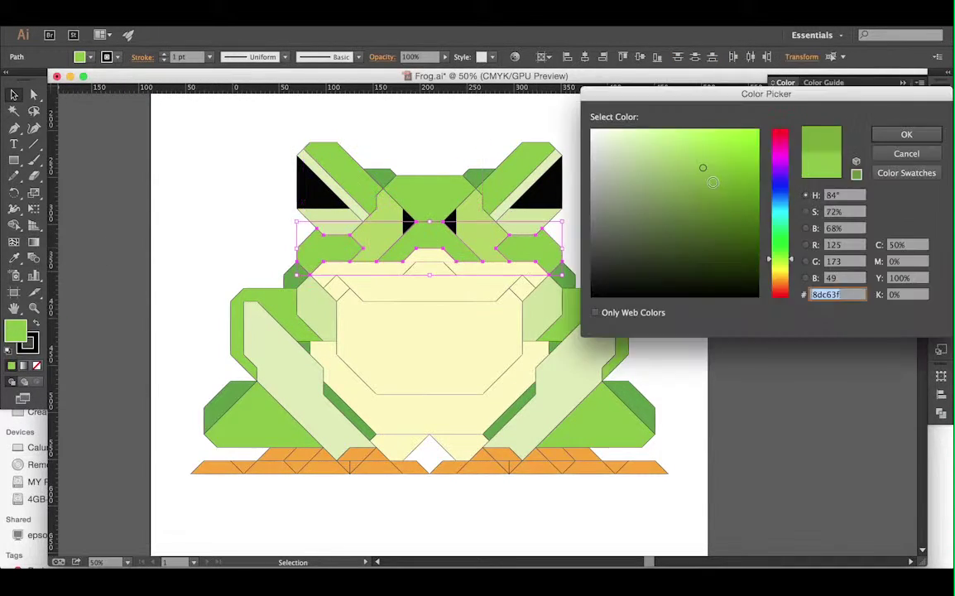
pyautogui.press('Return')
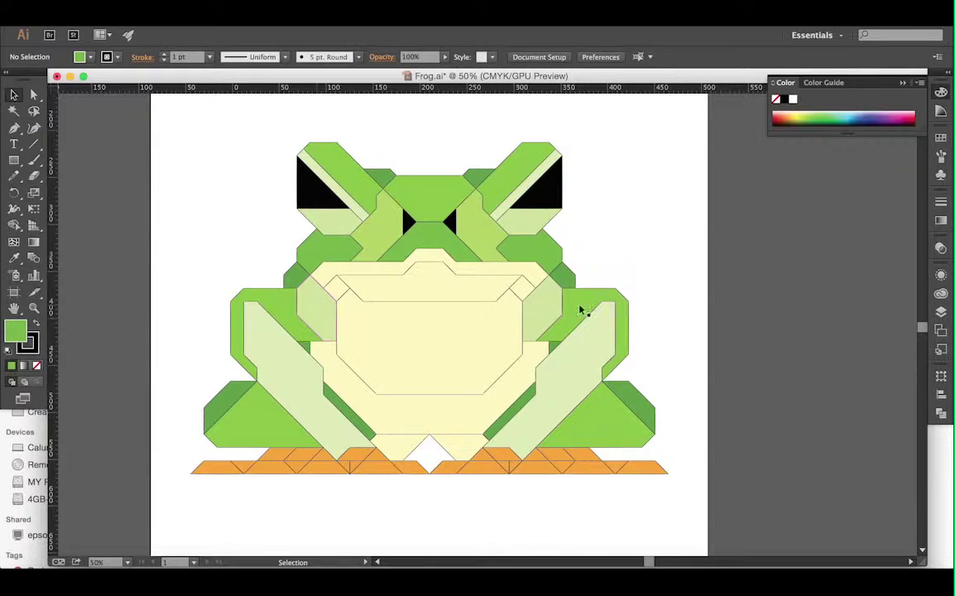
pyautogui.click(610, 428)
pyautogui.click(315, 313)
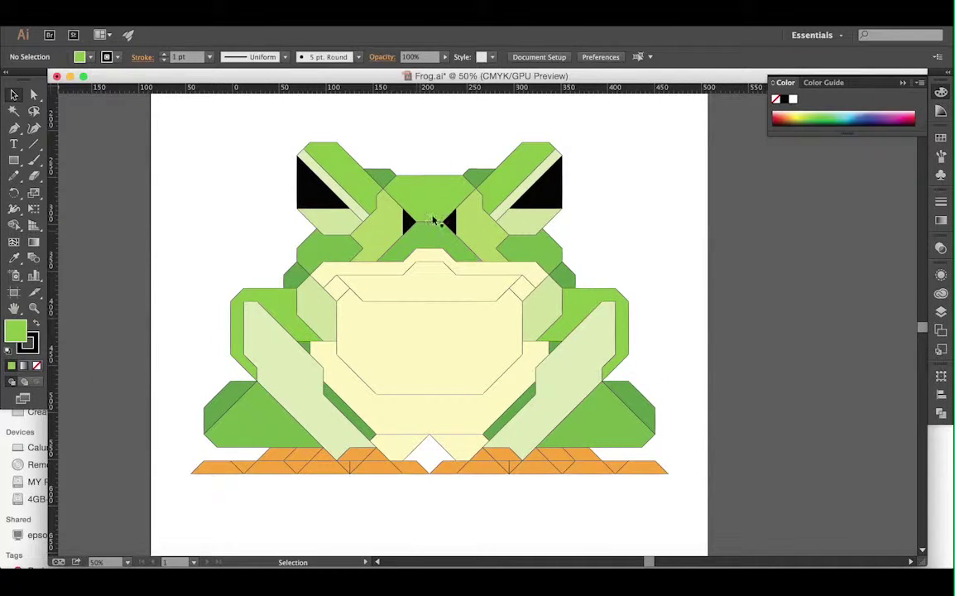
pyautogui.doubleClick(15, 331)
pyautogui.press('Return')
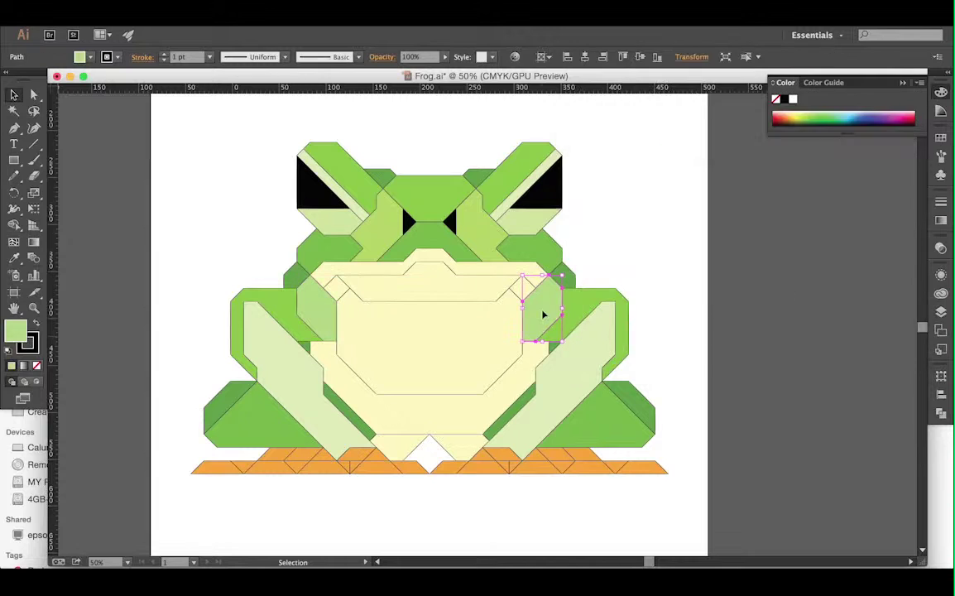
# Step: Recolour the pale band below the eyes and the upper belly with its side pieces
pyautogui.click(331, 222)
pyautogui.doubleClick(15, 331)
pyautogui.press('Return')
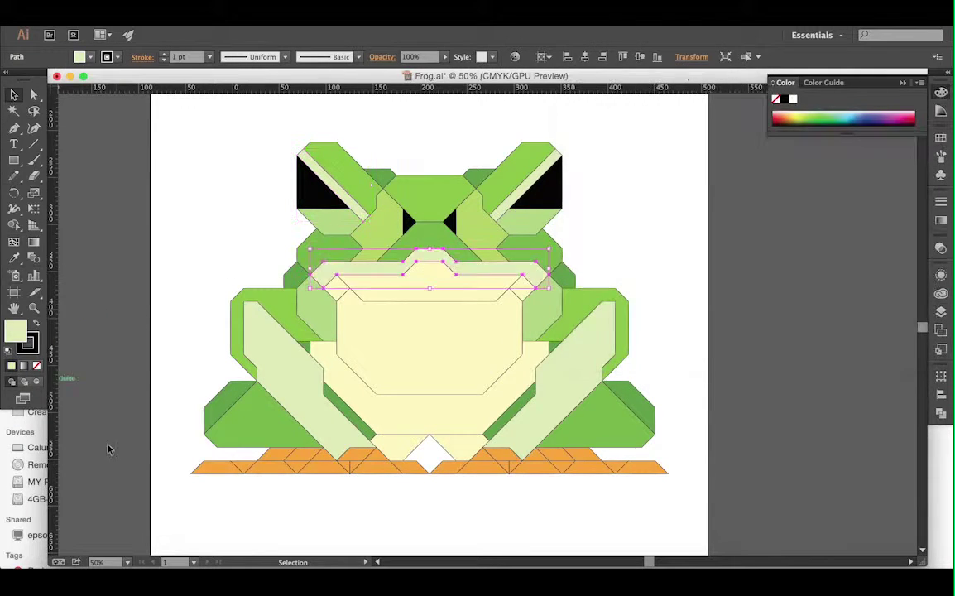
pyautogui.click(331, 287)
pyautogui.keyDown('shift'); pyautogui.click(529, 288); pyautogui.keyUp('shift')
pyautogui.doubleClick(15, 331)
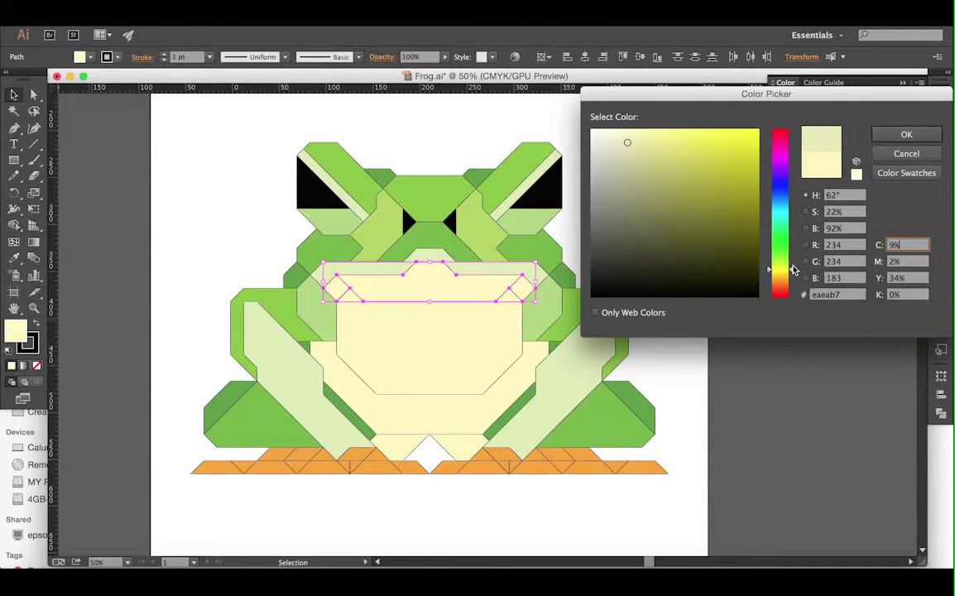
pyautogui.press('Return')
# Step: Fill the belly band with tan and the central belly with cream f2eec4
pyautogui.doubleClick(15, 331)
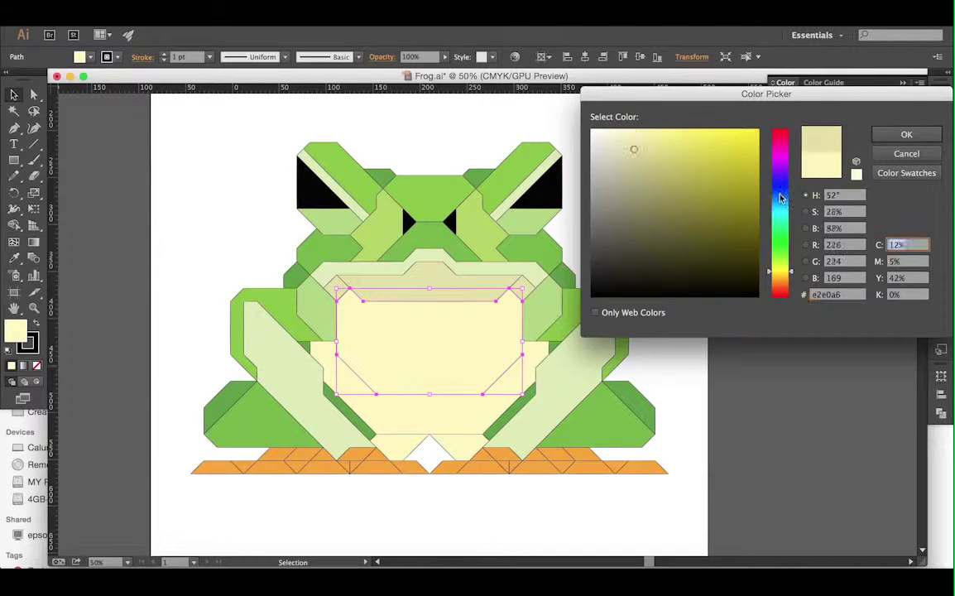
pyautogui.press('Return')
pyautogui.click(119, 329)
pyautogui.doubleClick(15, 331)
pyautogui.press('Return')
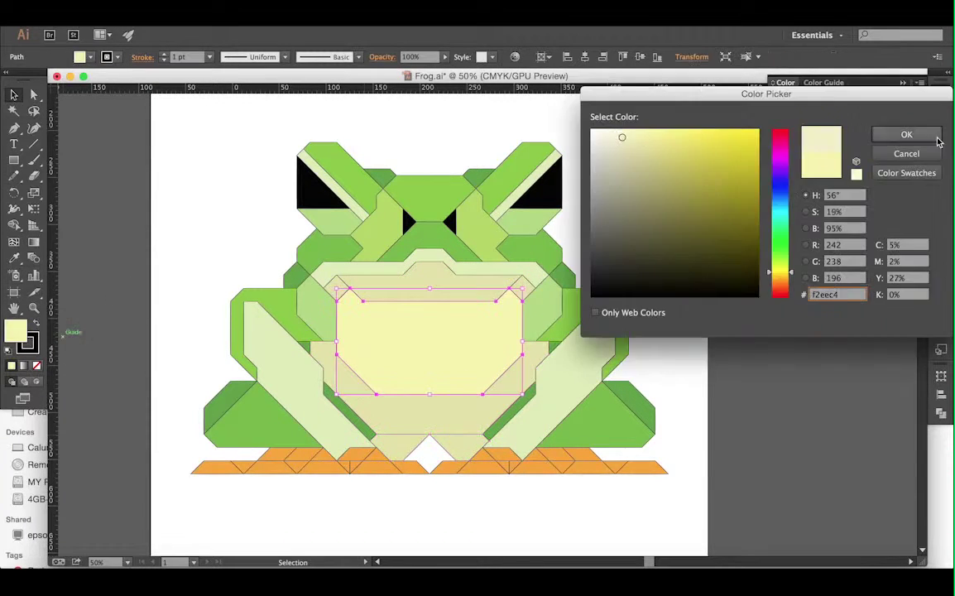
pyautogui.press('Return')
pyautogui.click(430, 447)
pyautogui.doubleClick(15, 331)
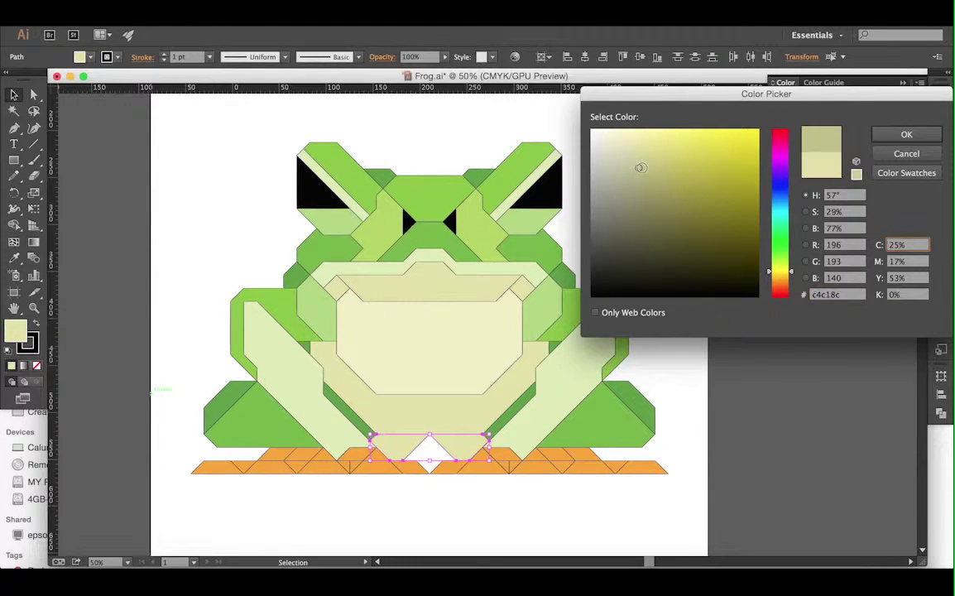
# Step: Darken the bottom piece between the legs to a slightly deeper tan
pyautogui.moveTo(635, 159); pyautogui.dragTo(634, 163)
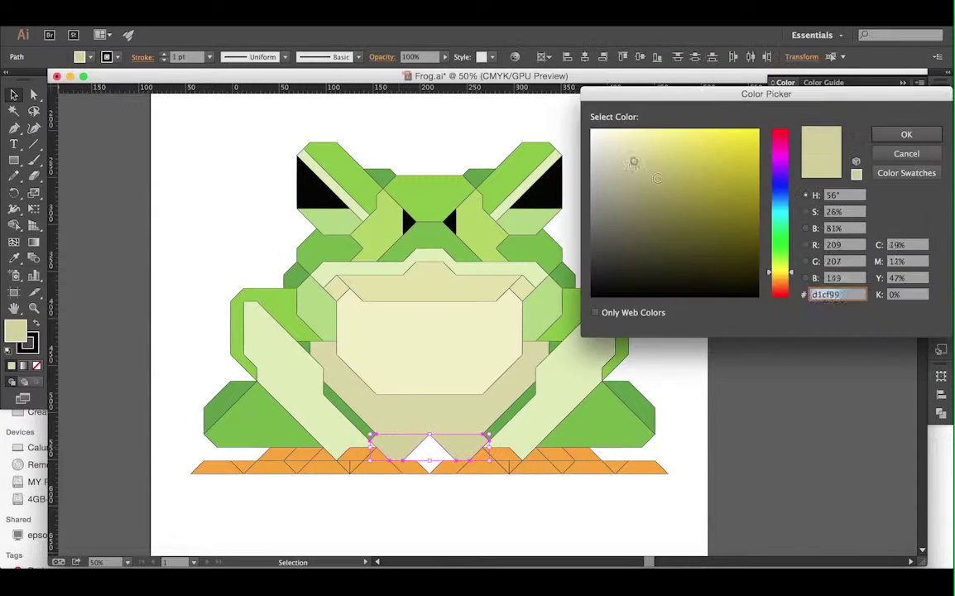
pyautogui.click(907, 133)
pyautogui.click(678, 253)
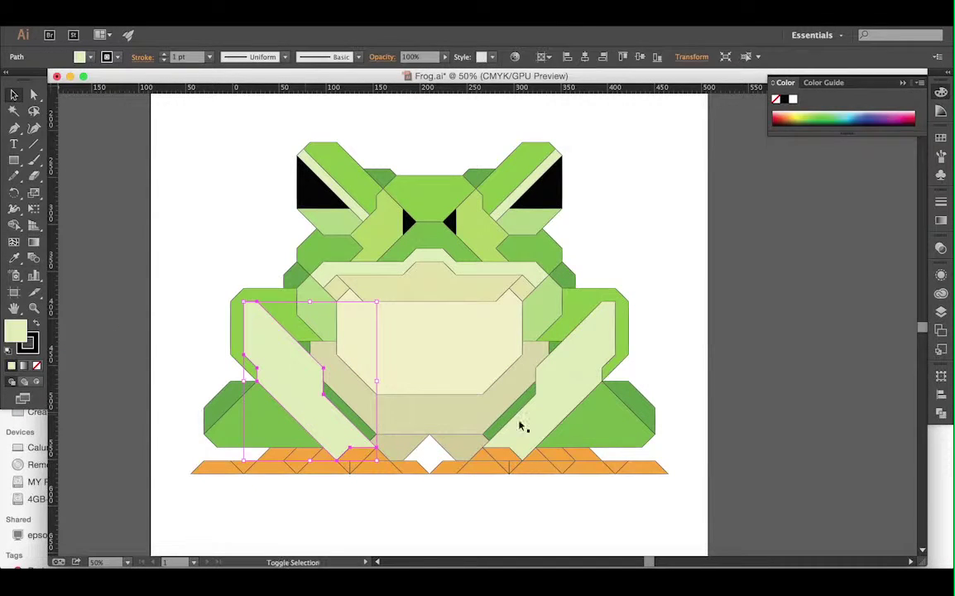
# Step: Inspect the current fill colours of the bottom-centre foot pieces
pyautogui.click(378, 460)
pyautogui.doubleClick(14, 331)
pyautogui.click(907, 134)
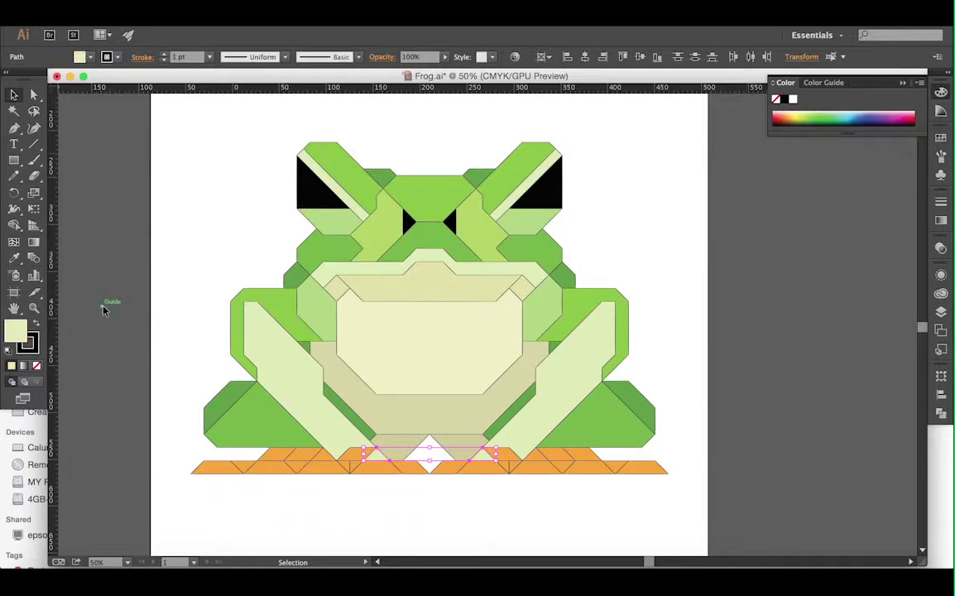
pyautogui.click(269, 464)
pyautogui.doubleClick(14, 331)
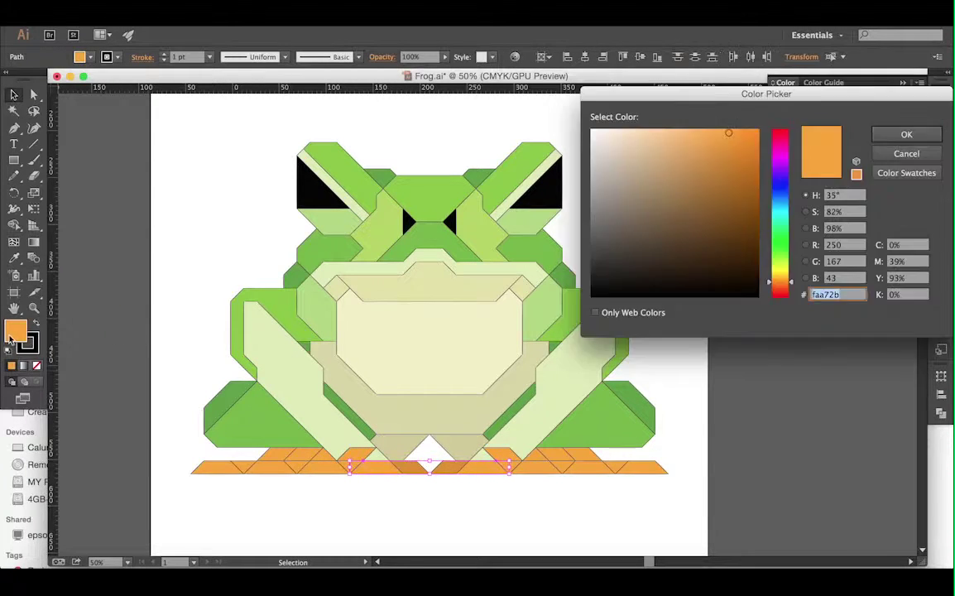
pyautogui.click(906, 133)
pyautogui.doubleClick(15, 331)
pyautogui.click(906, 134)
# Step: Give a small bottom foot piece a lighter orange
pyautogui.click(343, 467)
pyautogui.doubleClick(15, 331)
pyautogui.click(689, 133)
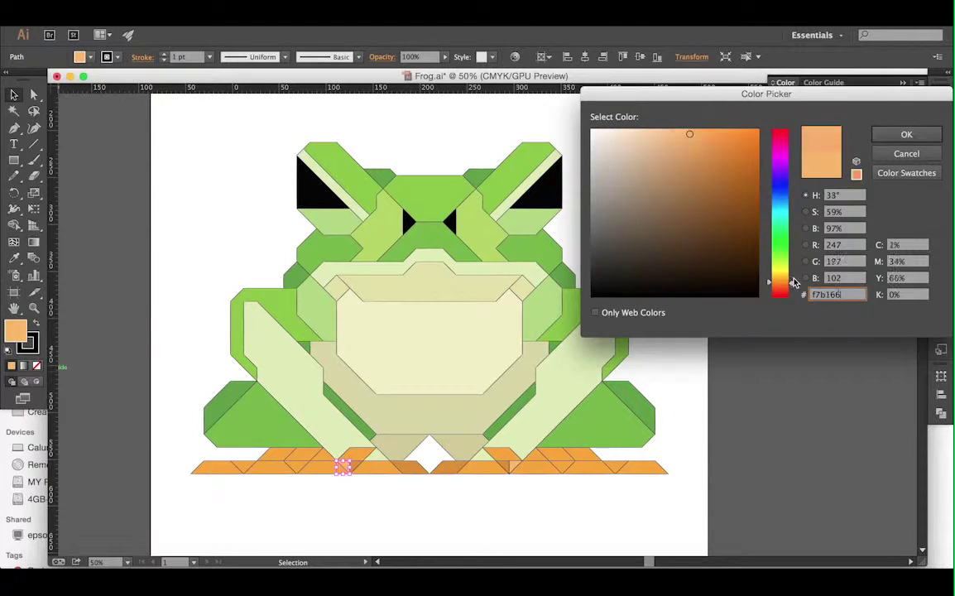
pyautogui.click(888, 135)
# Step: Fill the additional bottom-centre foot pieces with a golden orange
pyautogui.click(430, 465)
pyautogui.doubleClick(15, 331)
pyautogui.click(906, 134)
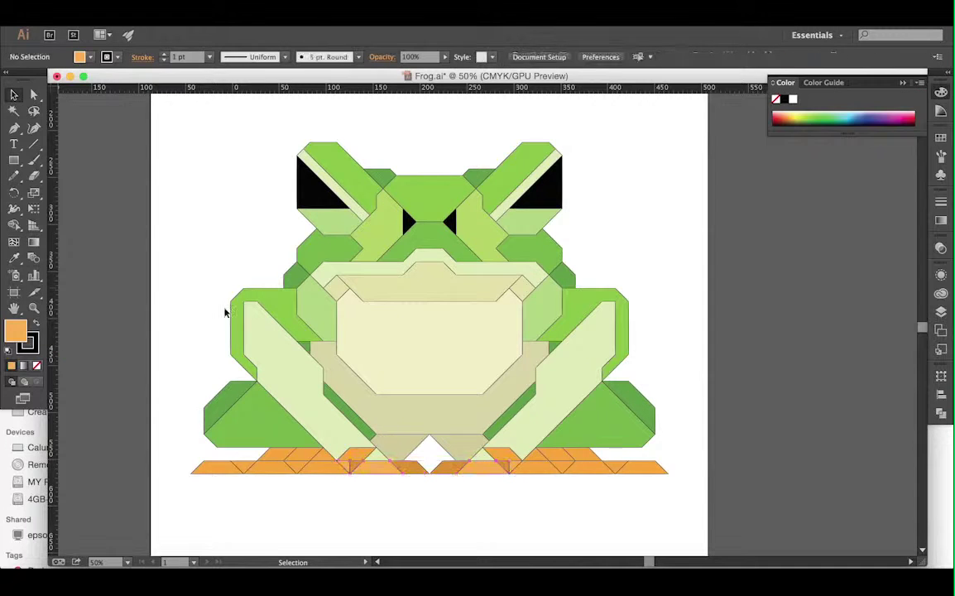
pyautogui.doubleClick(15, 331)
pyautogui.click(907, 133)
pyautogui.doubleClick(15, 331)
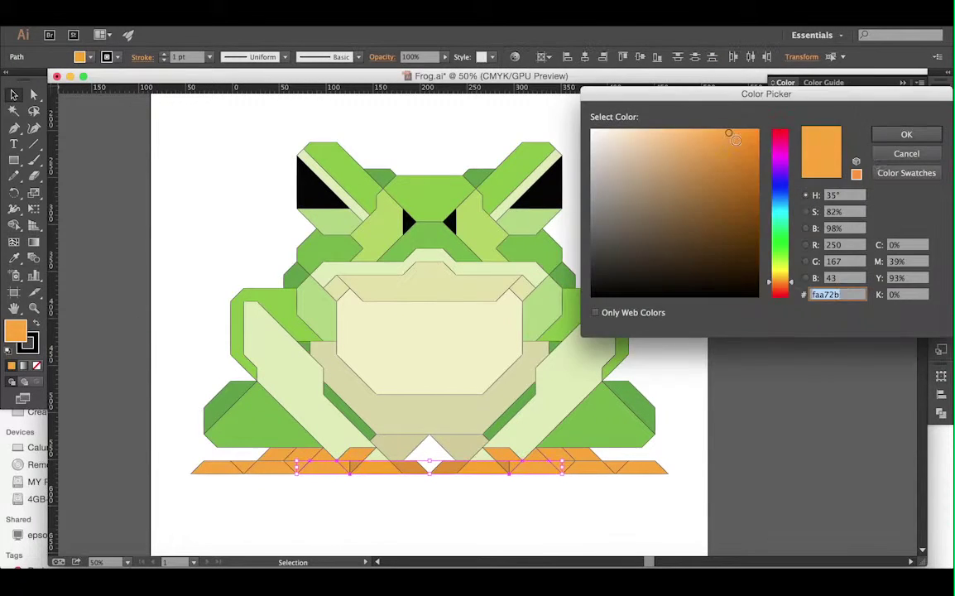
pyautogui.click(906, 133)
pyautogui.click(118, 369)
# Step: Apply a lighter orange to three bottom-centre foot pieces
pyautogui.click(418, 472)
pyautogui.keyDown('shift'); pyautogui.click(448, 471); pyautogui.keyUp('shift')
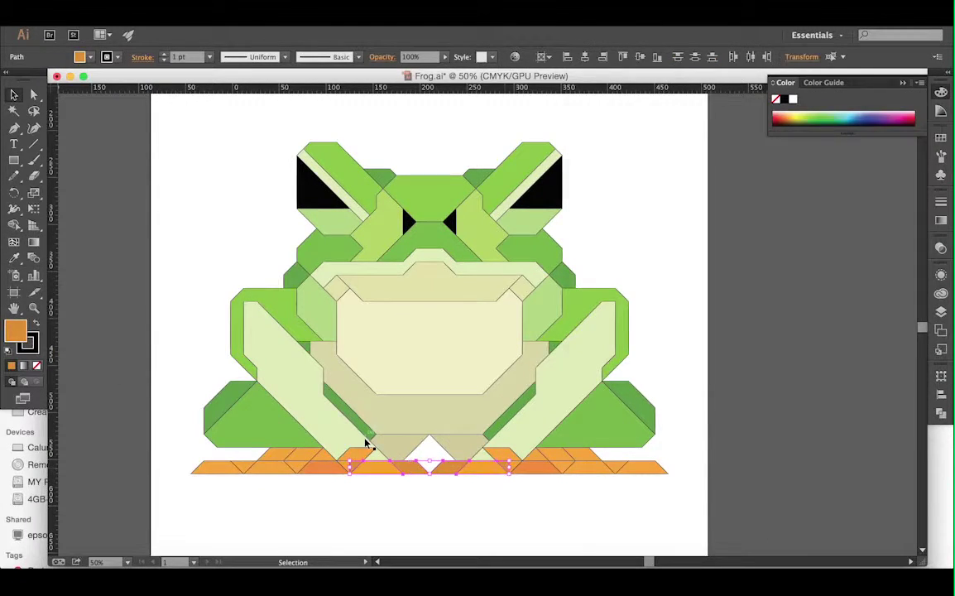
pyautogui.keyDown('shift'); pyautogui.click(511, 469); pyautogui.keyUp('shift')
pyautogui.doubleClick(15, 331)
pyautogui.press('Escape')
pyautogui.doubleClick(15, 331)
pyautogui.press('Return')
pyautogui.click(87, 394)
# Step: Try a darker orange on a left foot piece, undo it, and check another piece
pyautogui.click(314, 460)
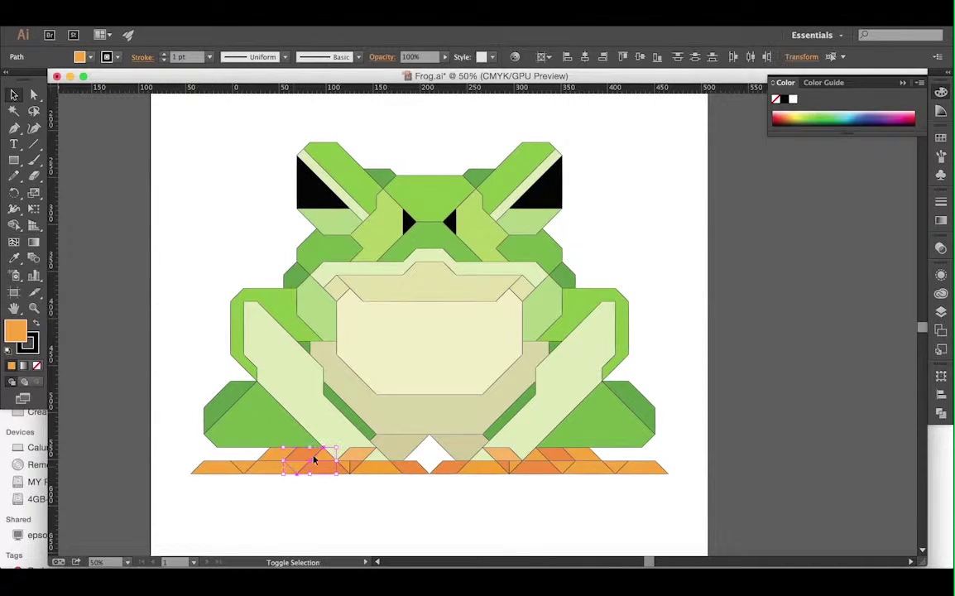
pyautogui.doubleClick(15, 331)
pyautogui.press('Return')
pyautogui.hotkey('ctrl', 'z')
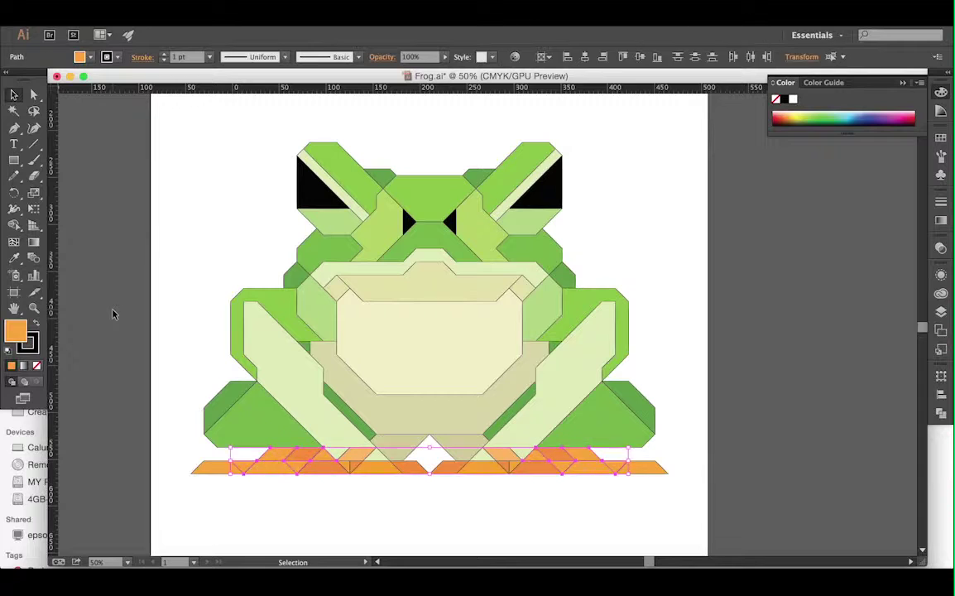
pyautogui.click(534, 467)
pyautogui.doubleClick(15, 331)
pyautogui.click(881, 142)
# Step: Fill the whole row of foot pieces with a redder orange such as f4662f
pyautogui.click(533, 467)
pyautogui.doubleClick(15, 331)
pyautogui.click(729, 142)
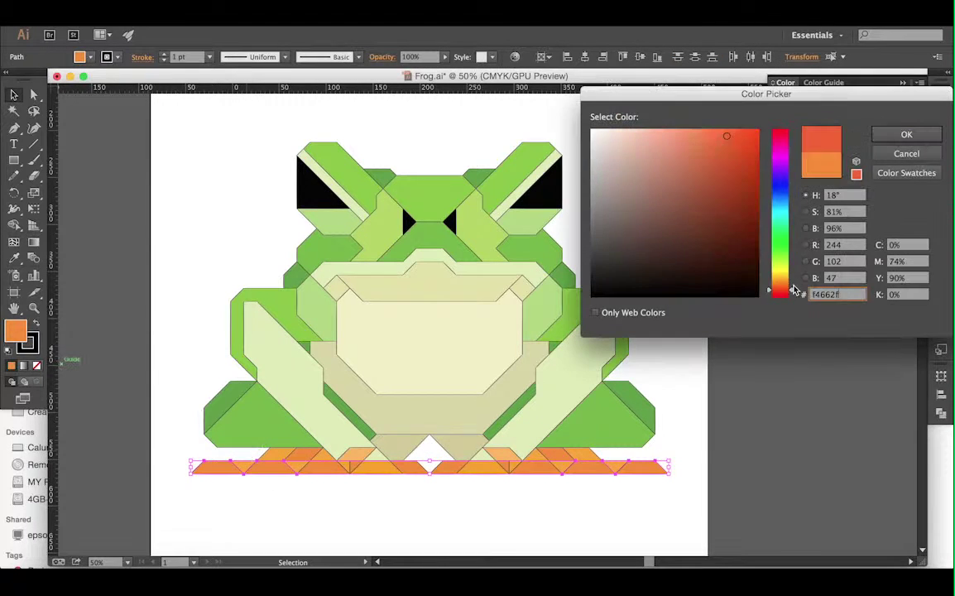
pyautogui.press('Return')
# Step: Give a small foot piece a lighter orange
pyautogui.click(273, 457)
pyautogui.doubleClick(15, 331)
pyautogui.press('Return')
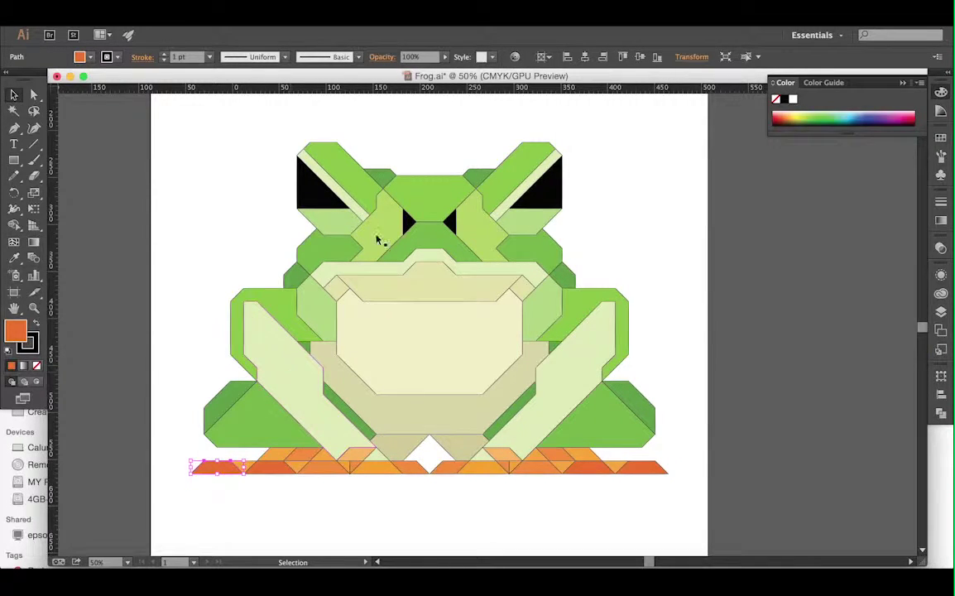
pyautogui.doubleClick(15, 331)
# Step: Apply teal to the two side shapes of the upper shoulder band
pyautogui.press('Return')
pyautogui.click(100, 234)
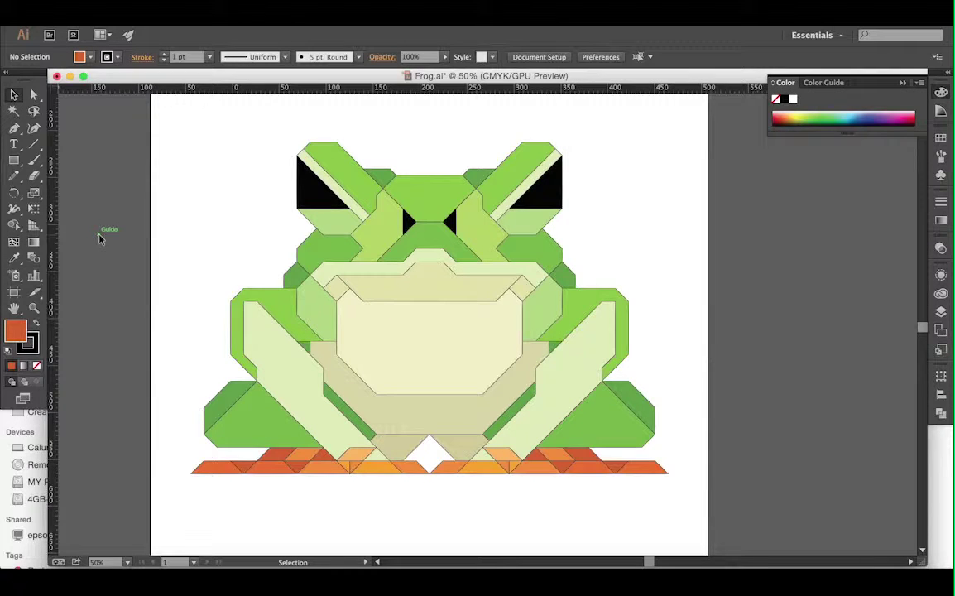
pyautogui.click(323, 466)
pyautogui.click(329, 287)
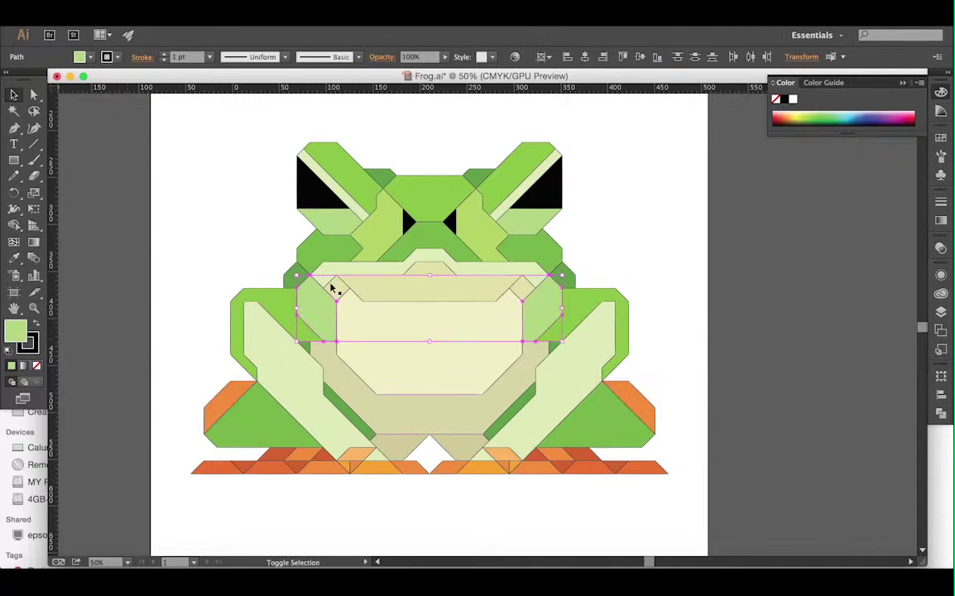
pyautogui.doubleClick(13, 333)
pyautogui.click(904, 133)
# Step: Lighten the green of the wide band across the head
pyautogui.click(379, 235)
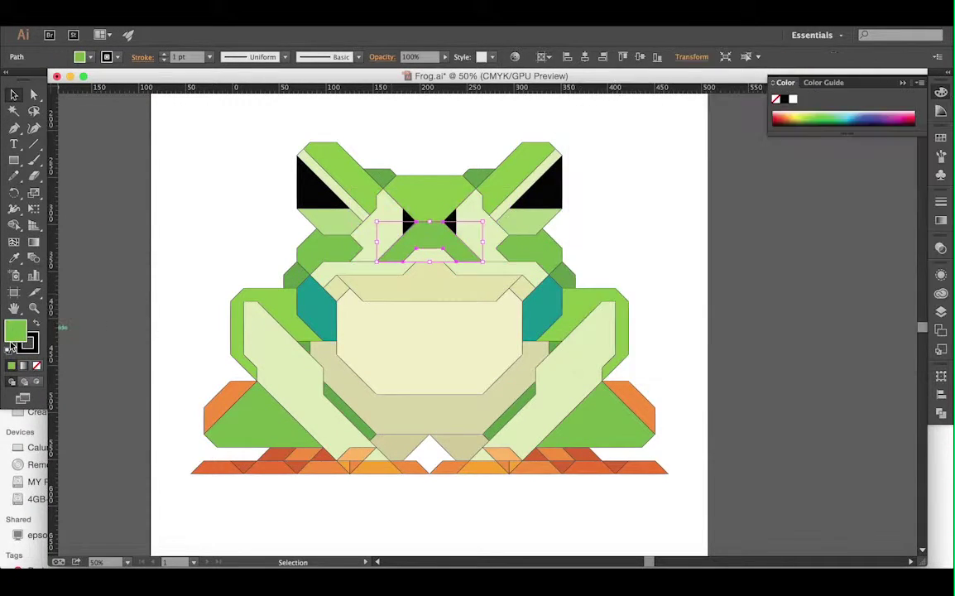
pyautogui.click(313, 255)
pyautogui.doubleClick(13, 334)
pyautogui.press('Return')
pyautogui.click(244, 311)
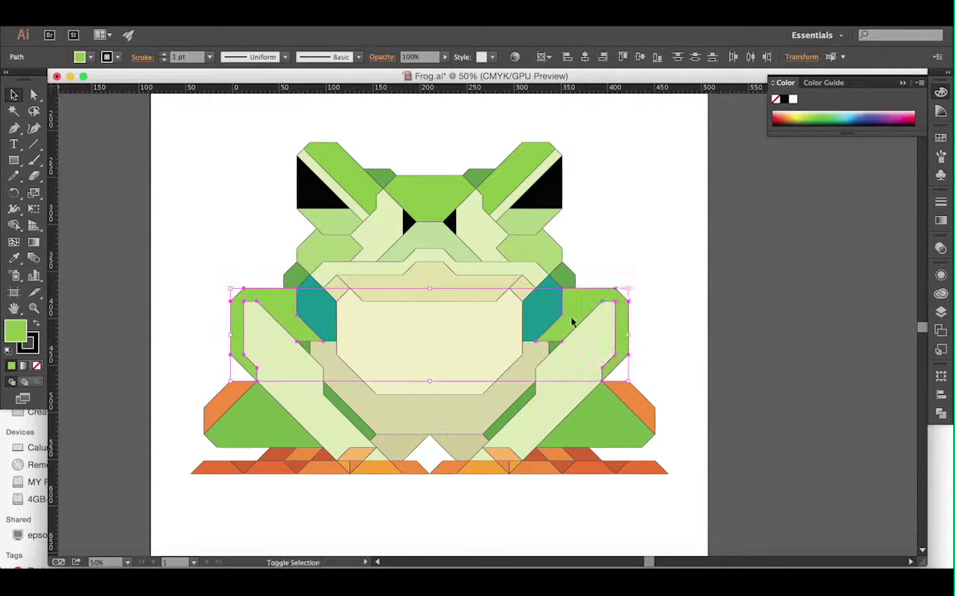
# Step: Try teal-green 5baa80 on the lower side shape, then undo to keep light green
pyautogui.doubleClick(13, 334)
pyautogui.click(780, 226)
pyautogui.click(906, 134)
pyautogui.doubleClick(13, 333)
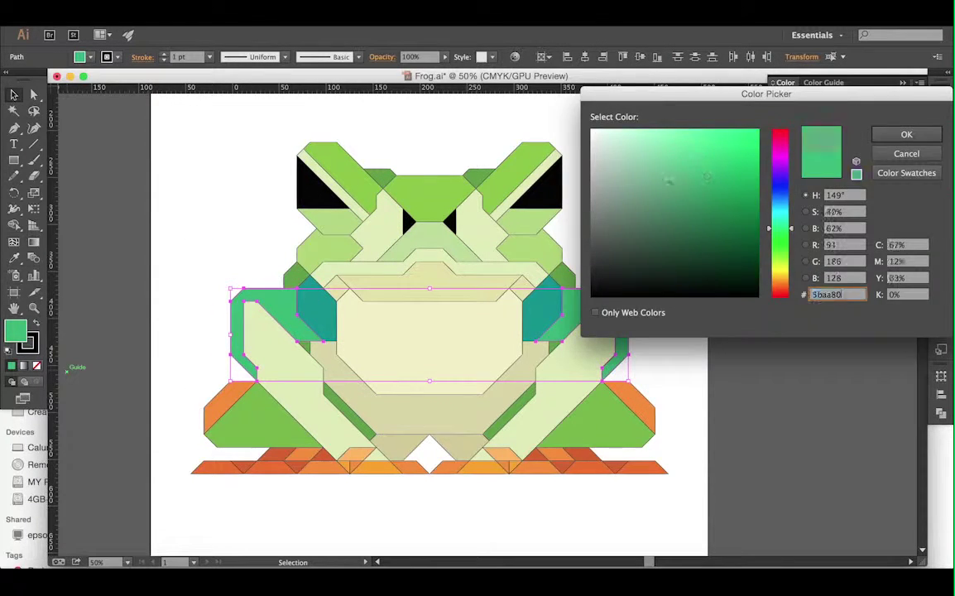
pyautogui.press('Escape')
pyautogui.click(81, 315)
pyautogui.hotkey('ctrl', 'z')
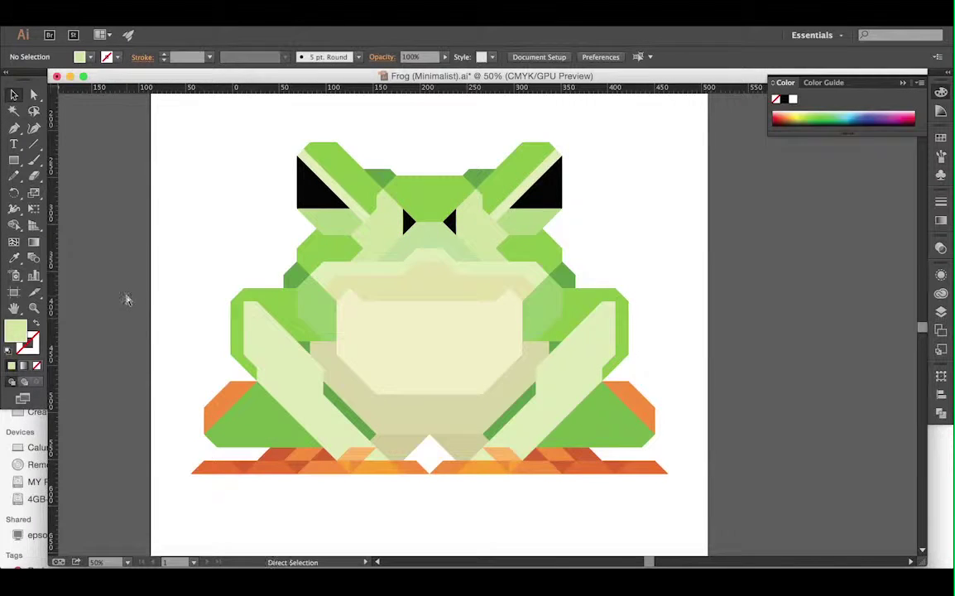
# Step: Confirm the new colour and select the left dark-green leg stripe
pyautogui.click(907, 135)
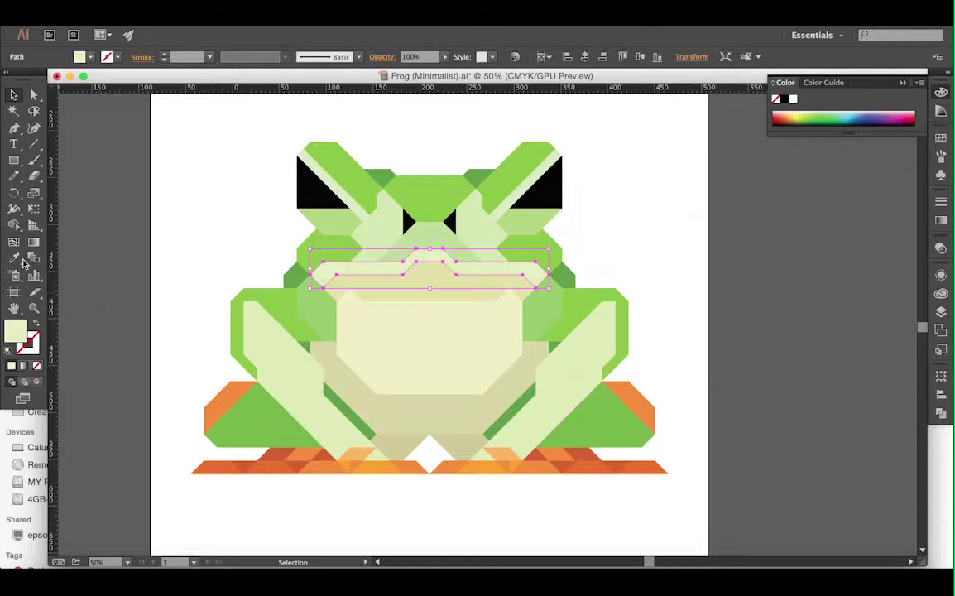
pyautogui.click(351, 414)
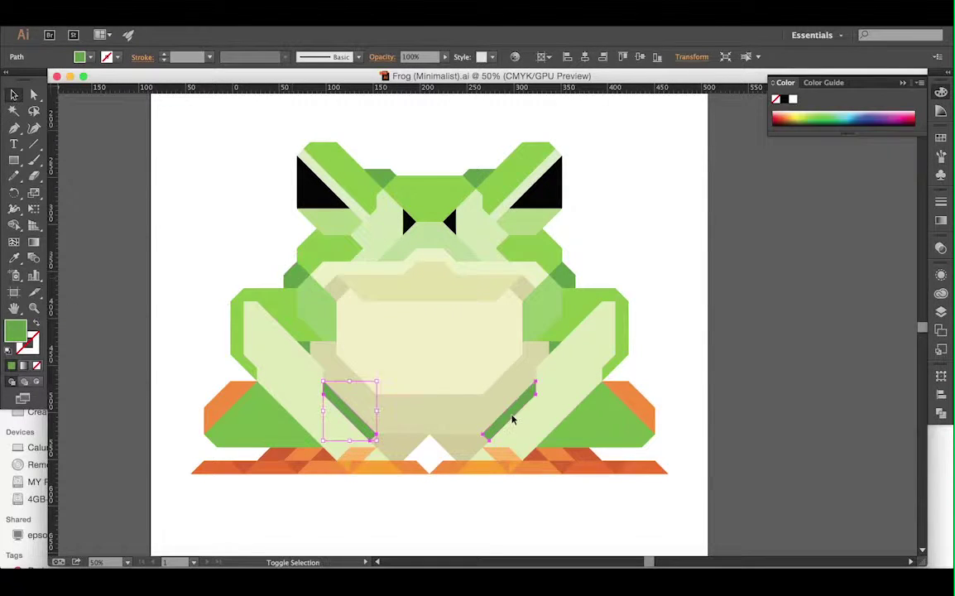